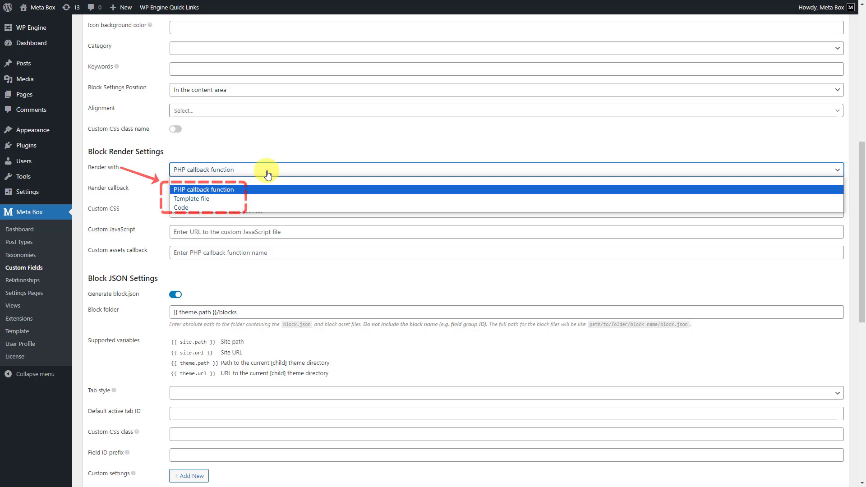
# Step: Compare the block's Render with options by switching from PHP callback function to Template file and Code
pyautogui.click(244, 190)
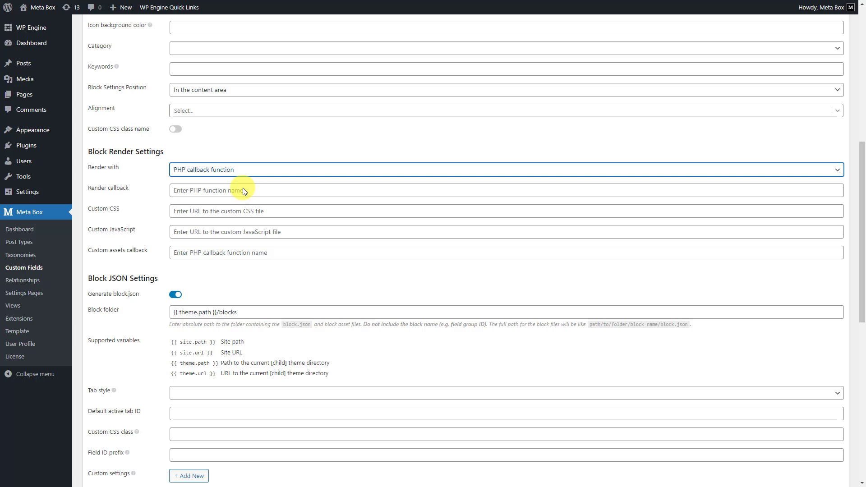
pyautogui.click(250, 171)
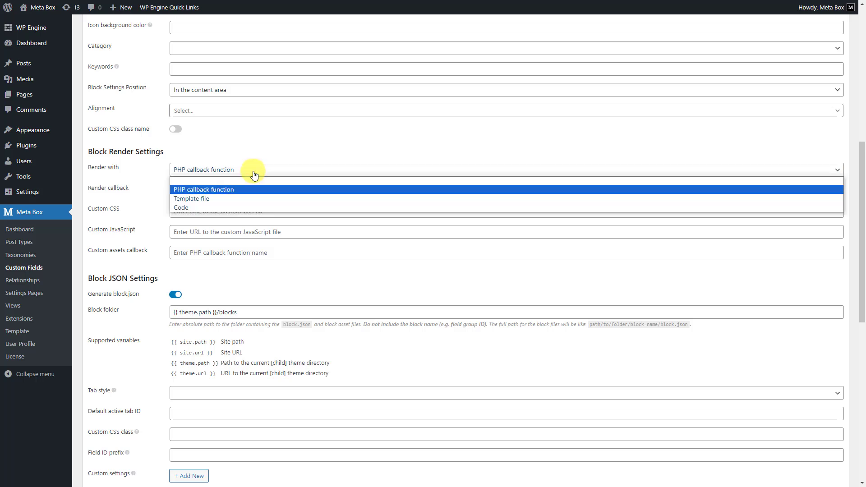
pyautogui.click(217, 200)
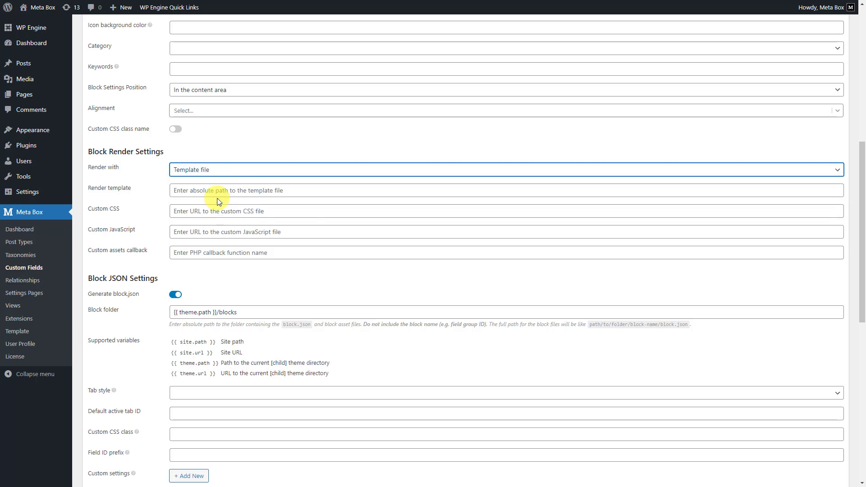
pyautogui.click(228, 171)
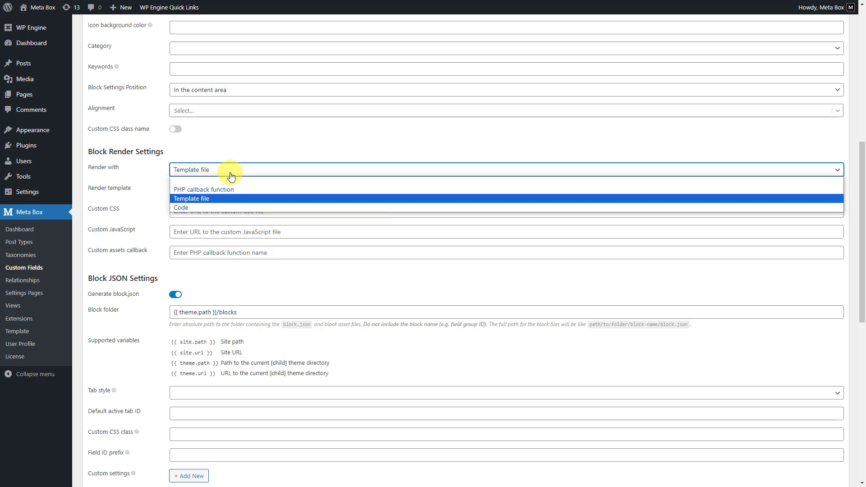
pyautogui.click(195, 207)
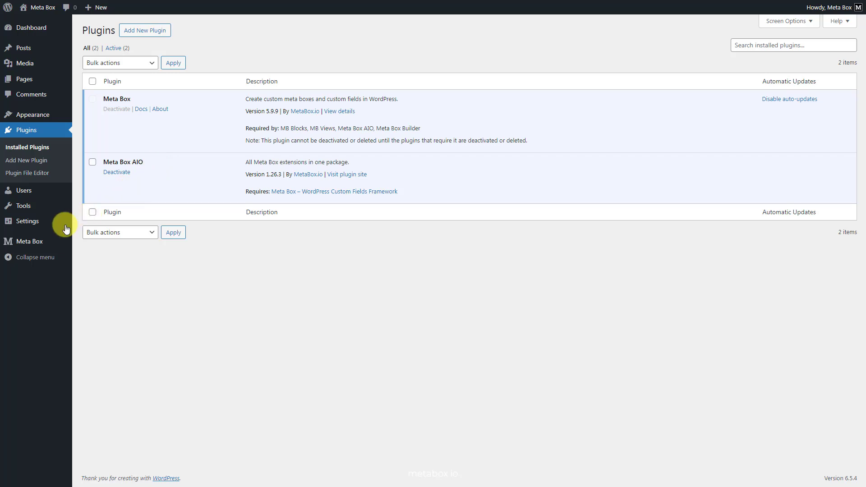
# Step: Review which extensions are enabled in the list of available Meta Box extensions
pyautogui.moveTo(34, 242)
pyautogui.click(91, 332)
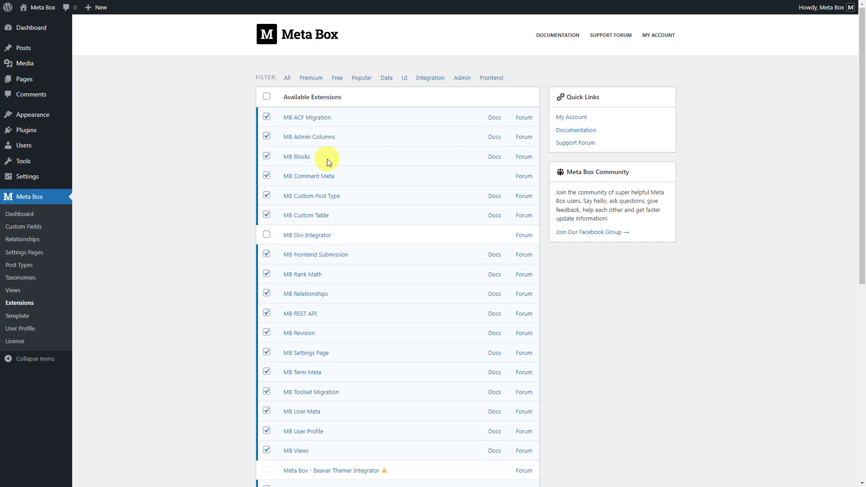
pyautogui.scroll(-4, 327, 159)
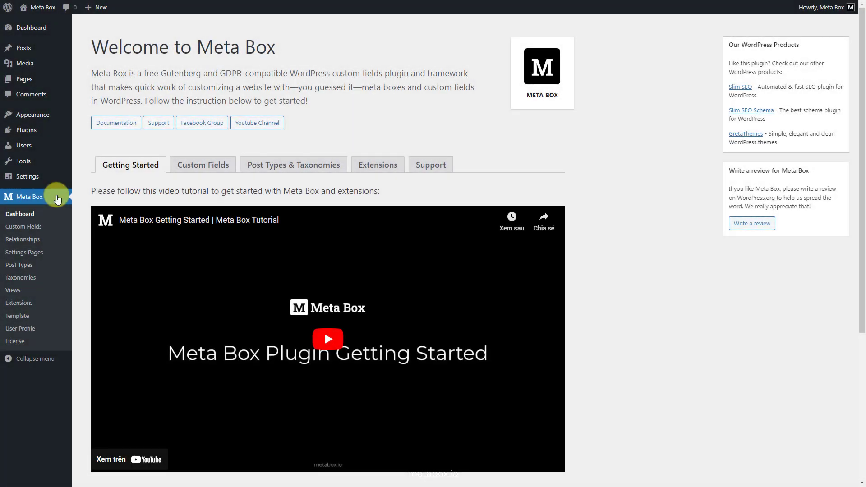
# Step: Create a new custom field group titled "Life Quote"
pyautogui.click(27, 226)
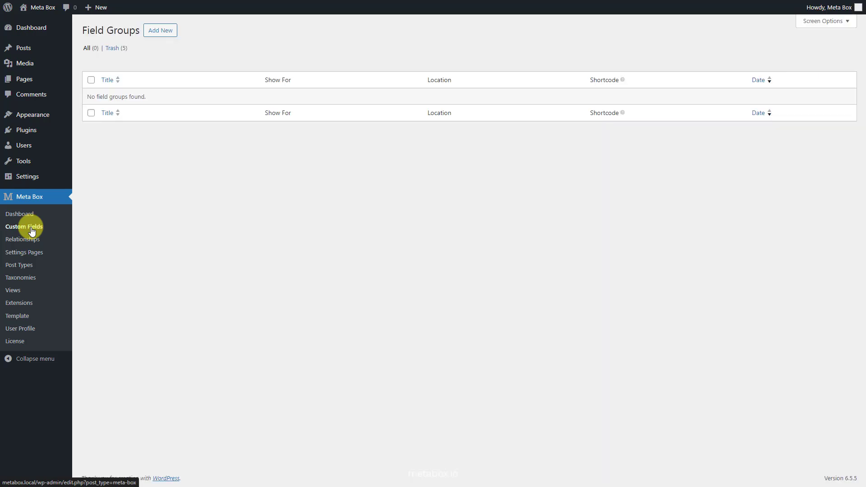
pyautogui.click(160, 32)
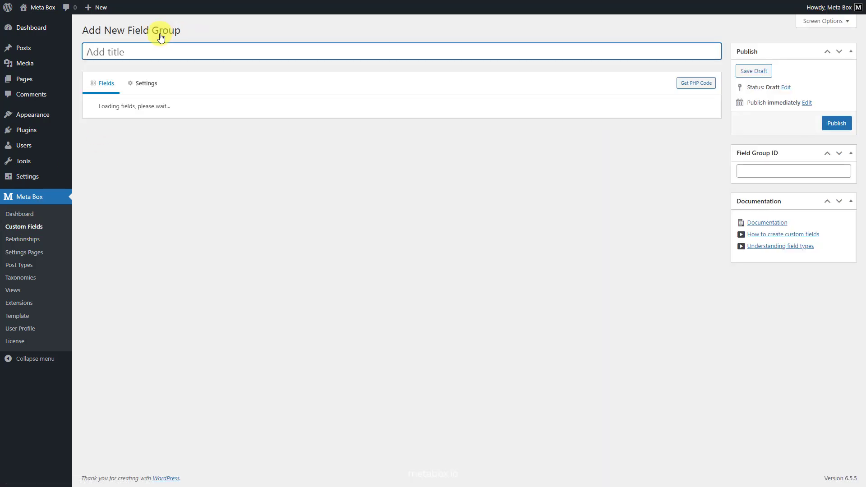
pyautogui.write('Life Quote')
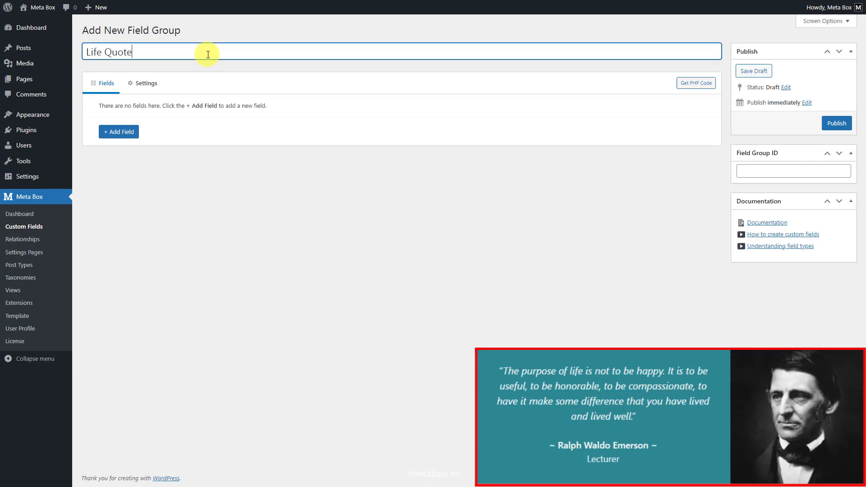
# Step: Add a Text field to the Life Quote field group and label it "Name"
pyautogui.click(119, 131)
pyautogui.write('text')
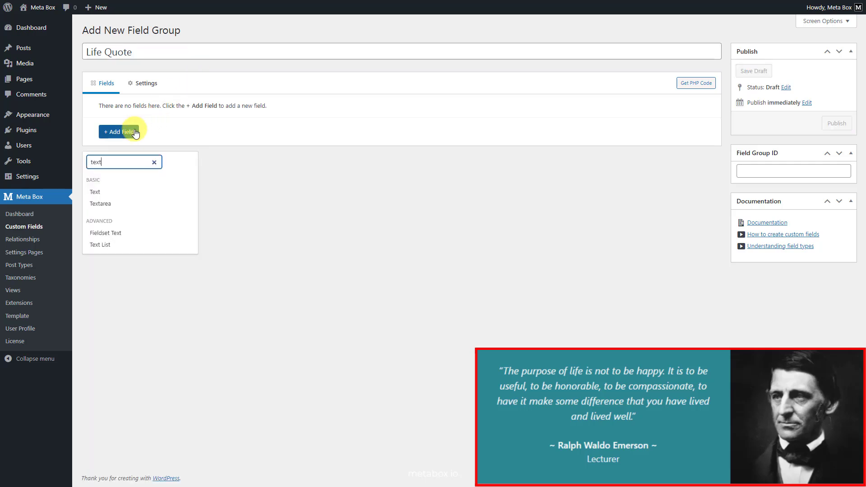
pyautogui.click(111, 199)
pyautogui.click(221, 125)
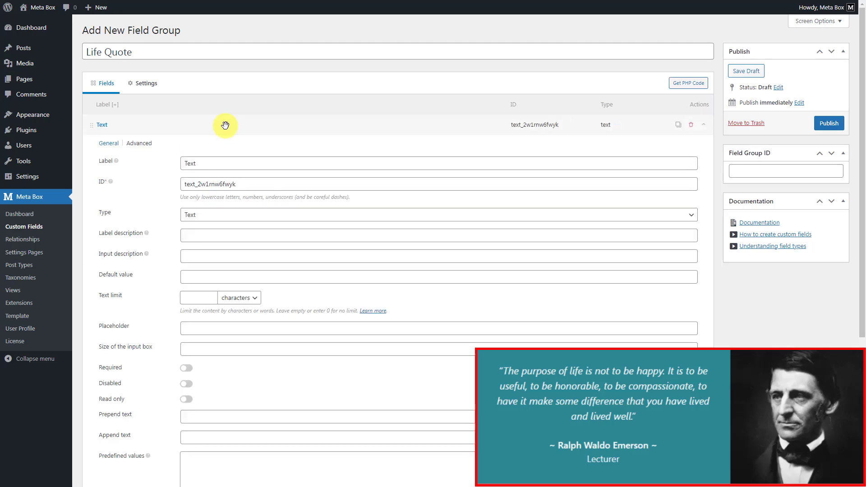
pyautogui.tripleClick(234, 167)
pyautogui.write('Name')
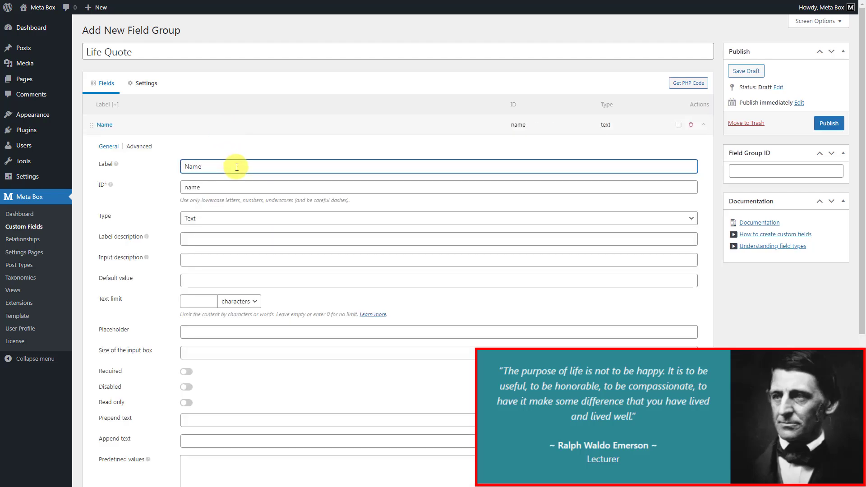
pyautogui.click(238, 124)
# Step: Add a Textarea field to the field group and label it "Content"
pyautogui.click(122, 149)
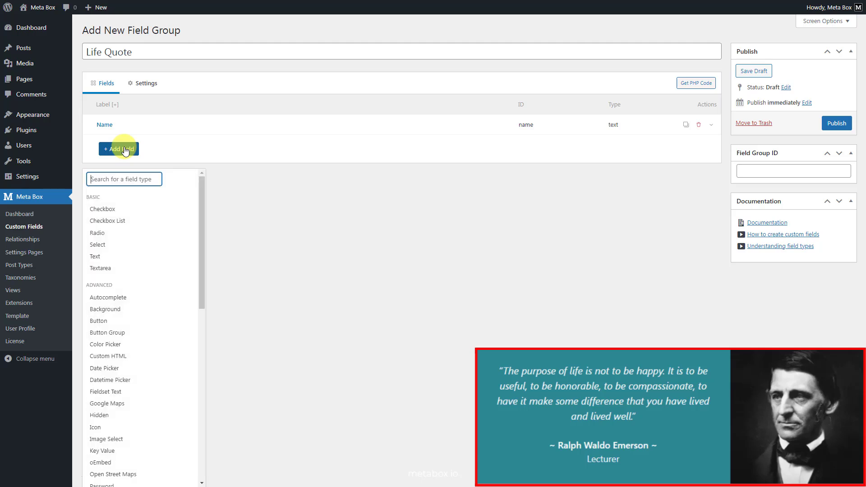
pyautogui.write('text')
pyautogui.click(116, 219)
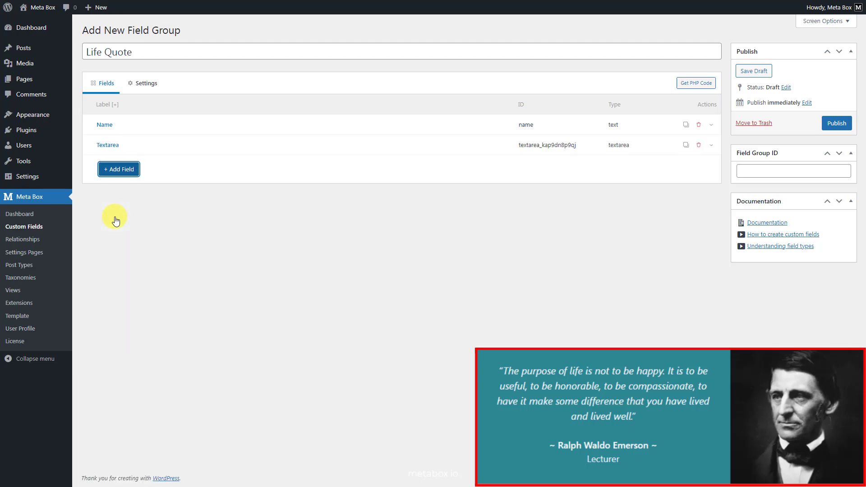
pyautogui.click(219, 145)
pyautogui.tripleClick(237, 186)
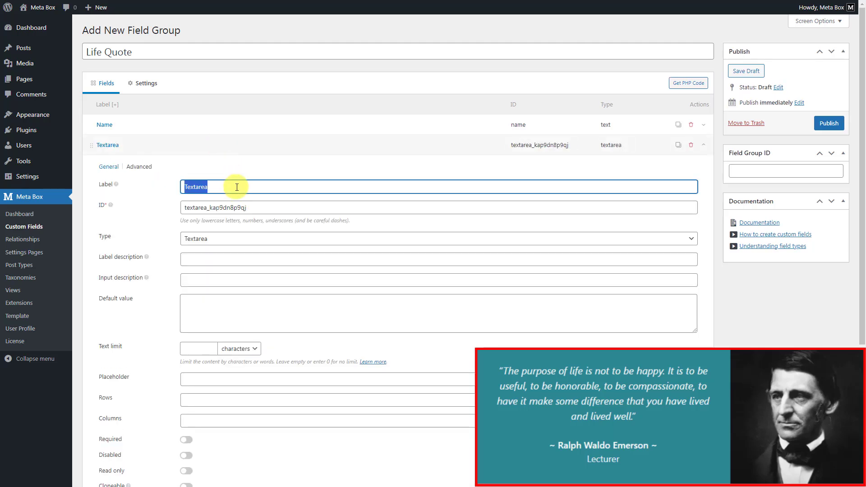
pyautogui.write('Content')
pyautogui.click(237, 144)
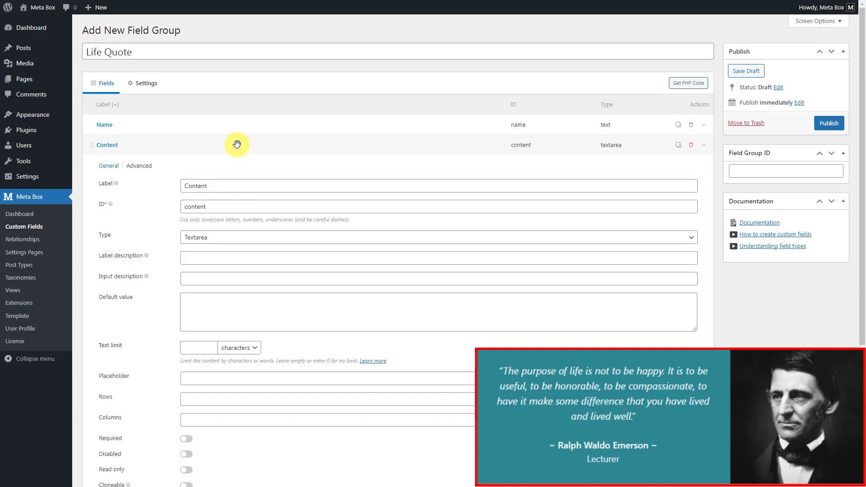
# Step: Add a Single Image field to the field group and label it "Avatar"
pyautogui.click(121, 172)
pyautogui.write('sing')
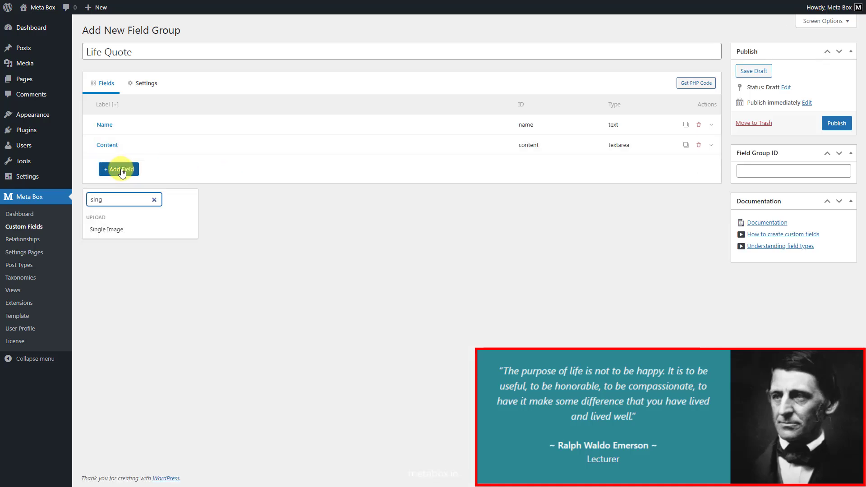
pyautogui.click(136, 235)
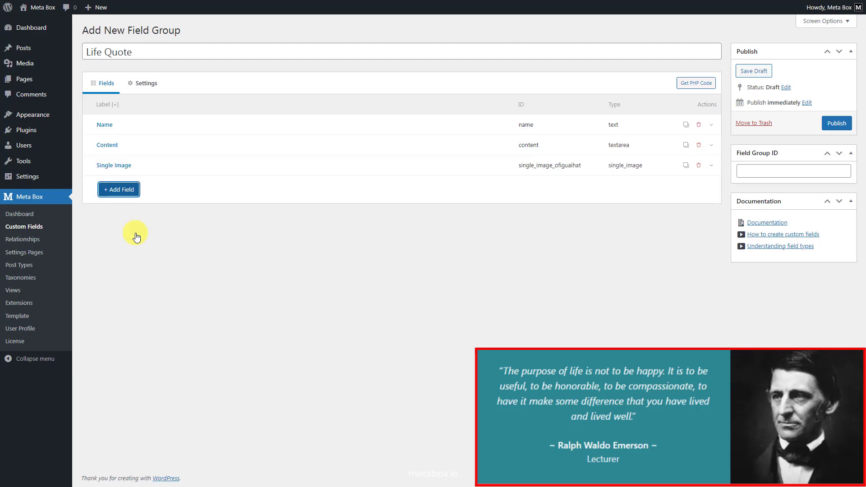
pyautogui.click(218, 169)
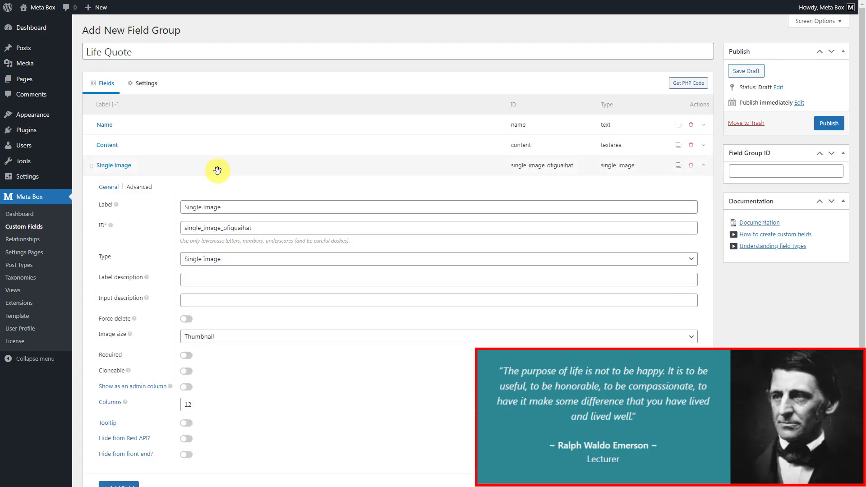
pyautogui.tripleClick(240, 206)
pyautogui.write('Avatar')
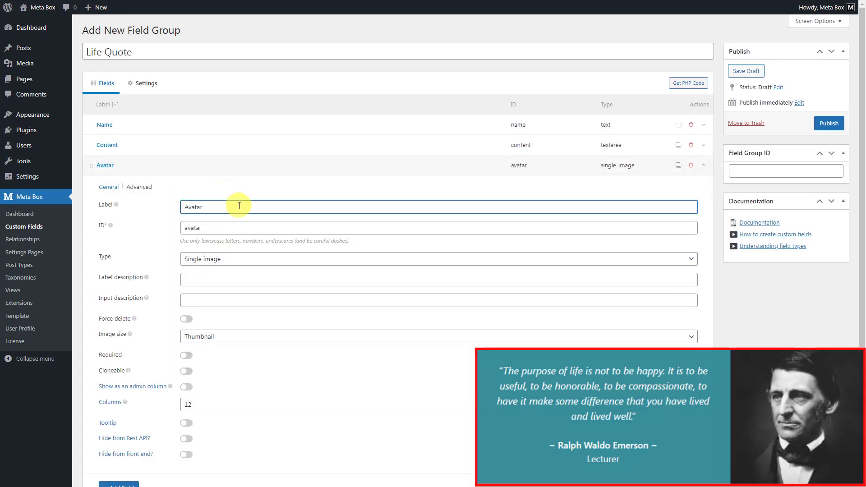
pyautogui.click(238, 167)
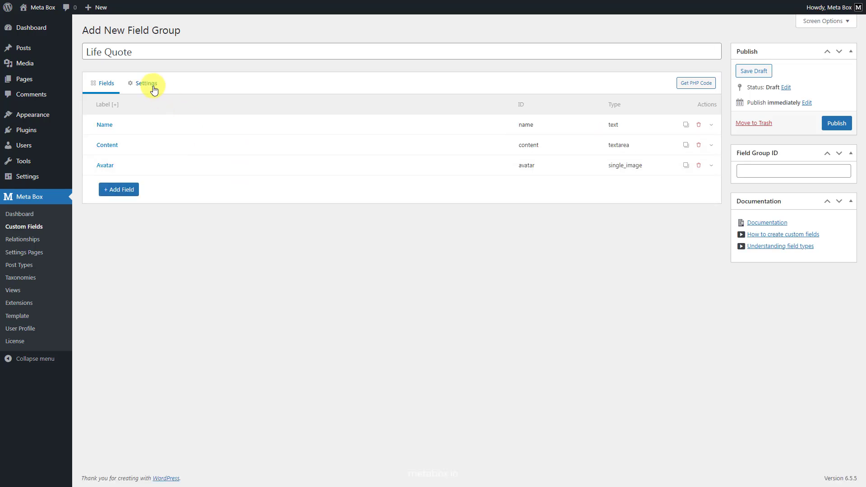
# Step: Set the field group's location to Block and its description to "Quote in life"
pyautogui.click(154, 88)
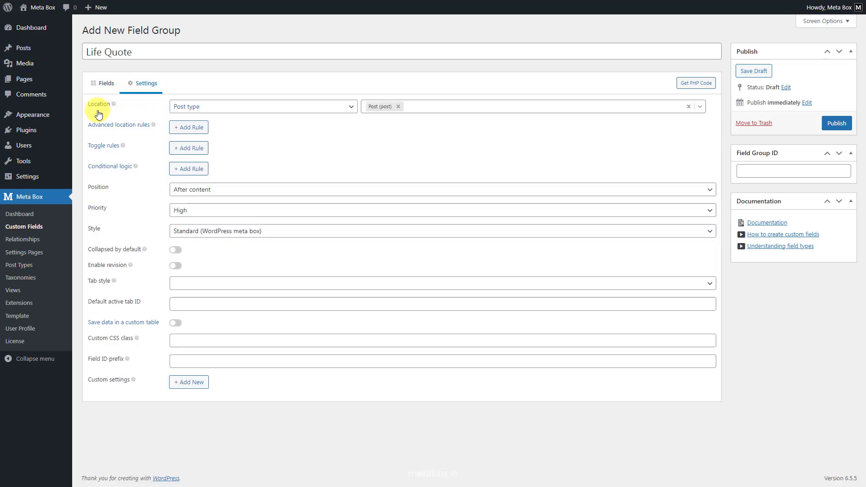
pyautogui.click(226, 108)
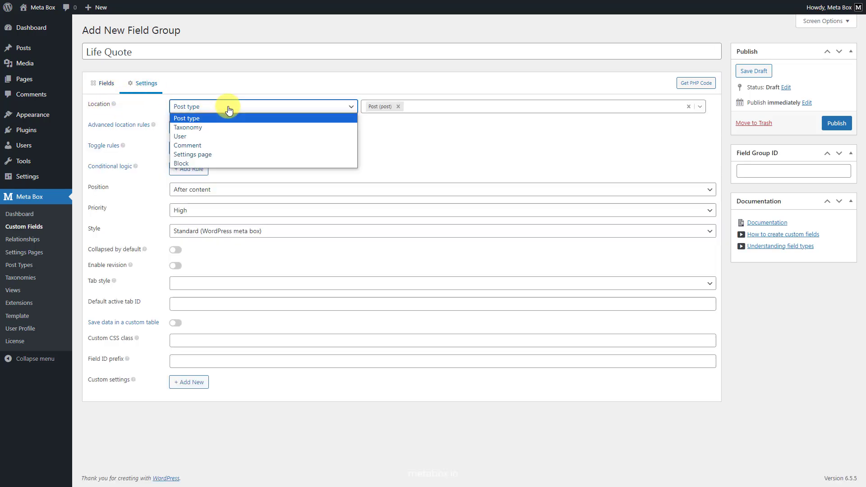
pyautogui.click(200, 164)
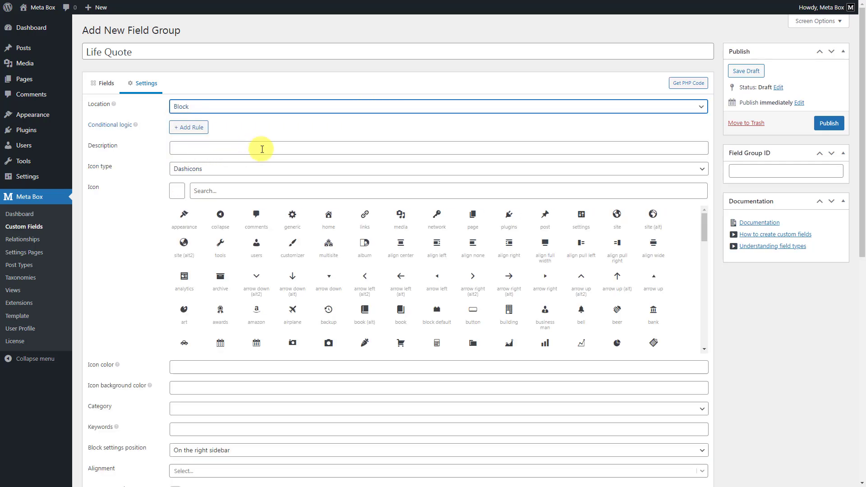
pyautogui.click(262, 150)
pyautogui.write('Quote in life')
# Step: Choose the second quote Dashicon as the block's icon and publish the field group
pyautogui.click(242, 192)
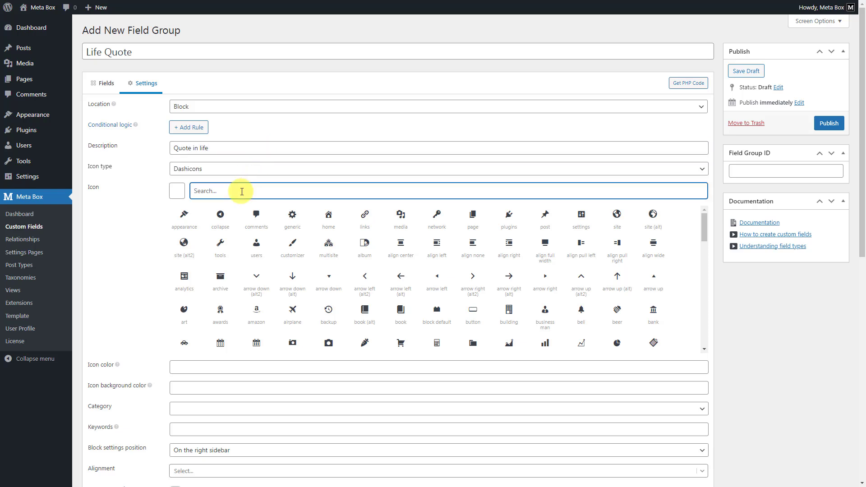
pyautogui.write('quote')
pyautogui.click(220, 215)
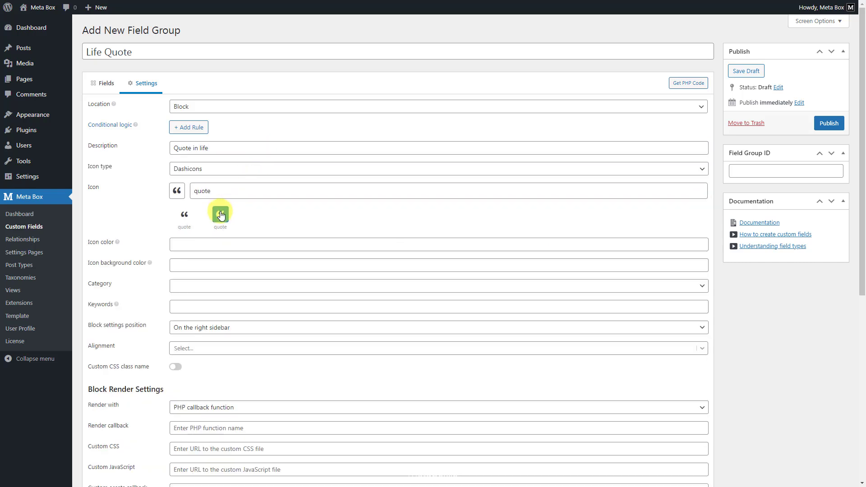
pyautogui.click(828, 125)
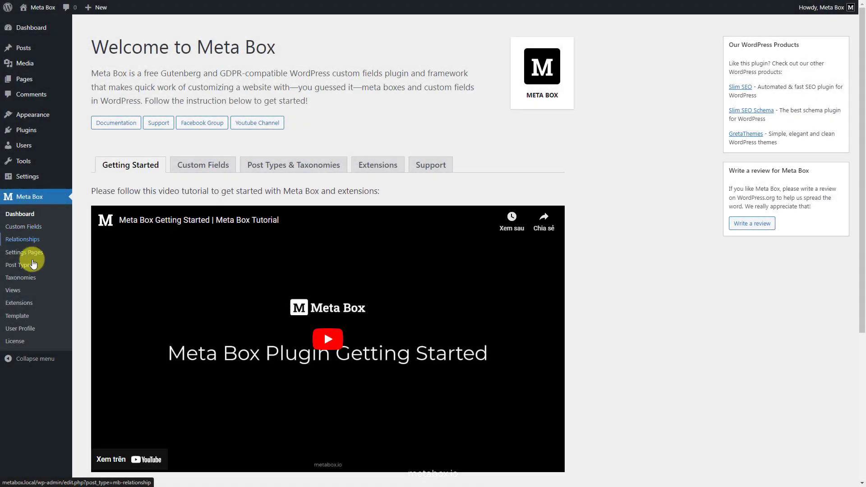
# Step: Create a new Meta Box view titled "Life Quote"
pyautogui.click(21, 294)
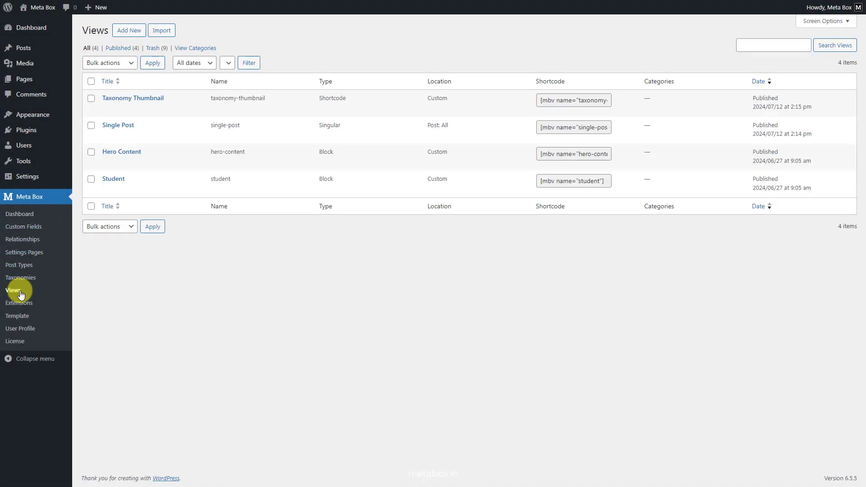
pyautogui.click(128, 30)
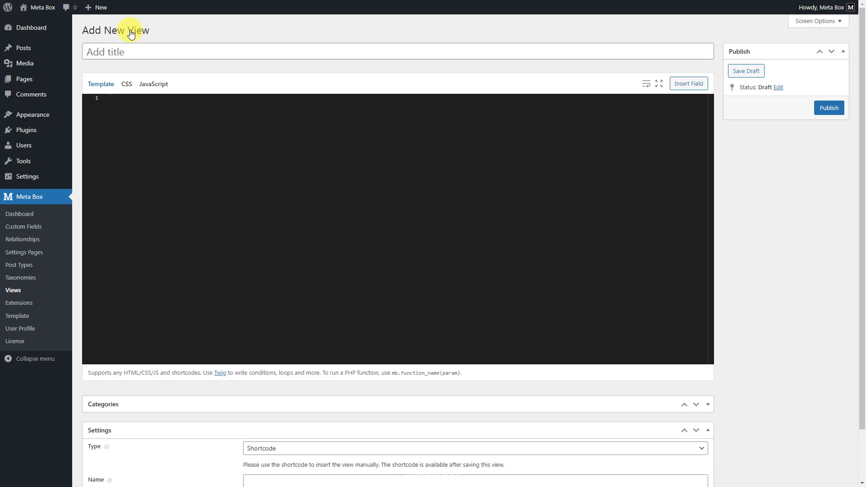
pyautogui.click(212, 54)
pyautogui.write('Life Quote')
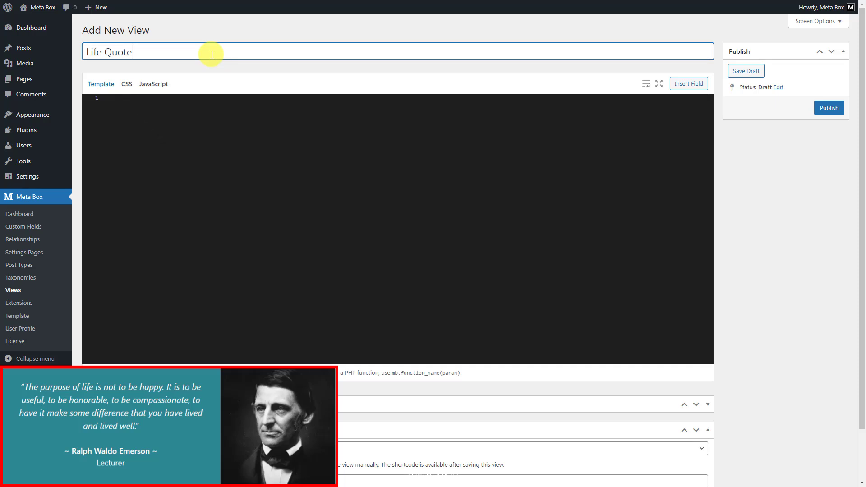
# Step: Insert the Life Quote group's Name and Content fields on separate lines of the view template
pyautogui.click(212, 102)
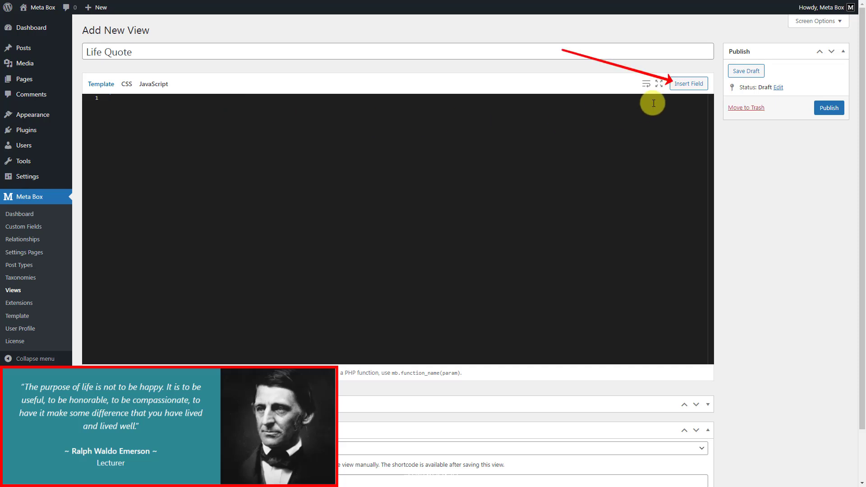
pyautogui.click(697, 85)
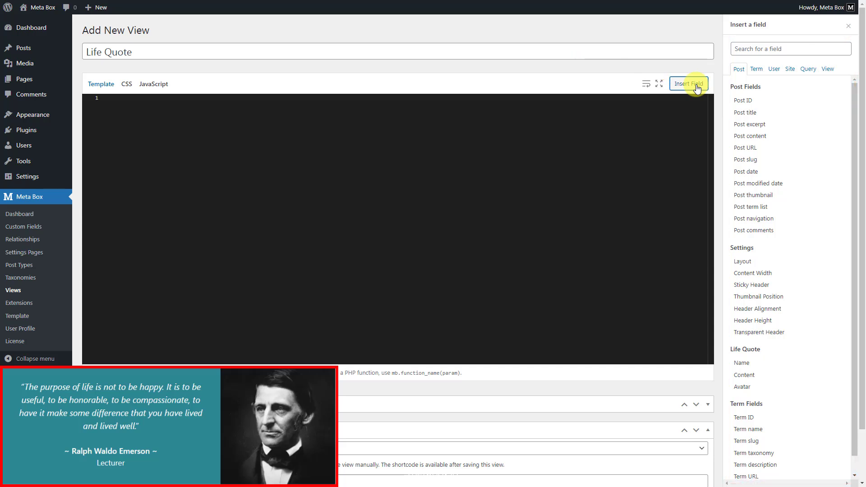
pyautogui.click(768, 364)
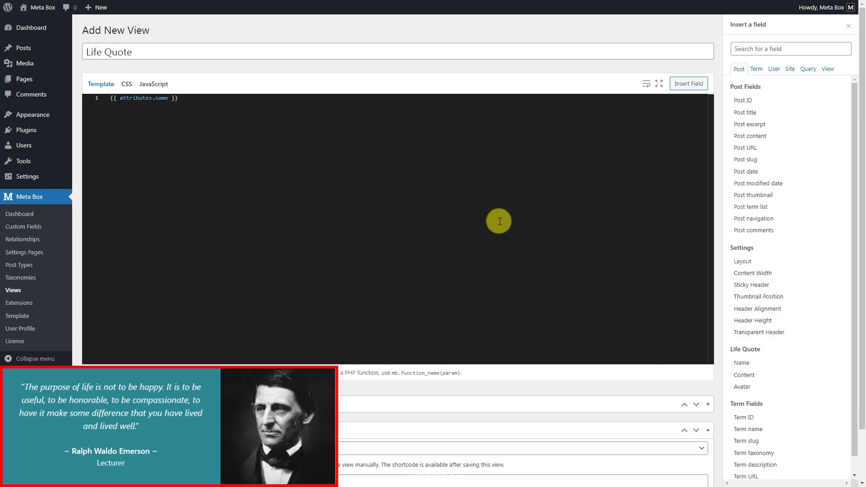
pyautogui.press('Return')
pyautogui.click(772, 377)
# Step: Insert the Avatar field into the template as an image tag at full image size
pyautogui.click(774, 387)
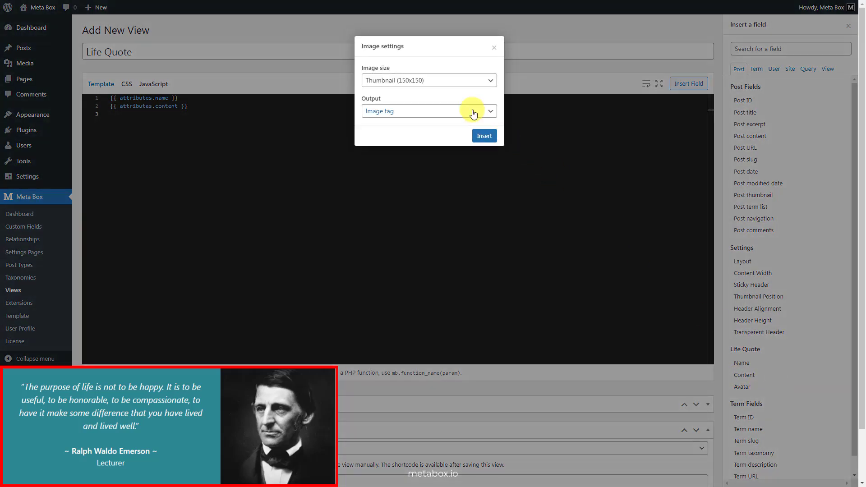
pyautogui.click(447, 80)
pyautogui.click(408, 165)
pyautogui.click(482, 138)
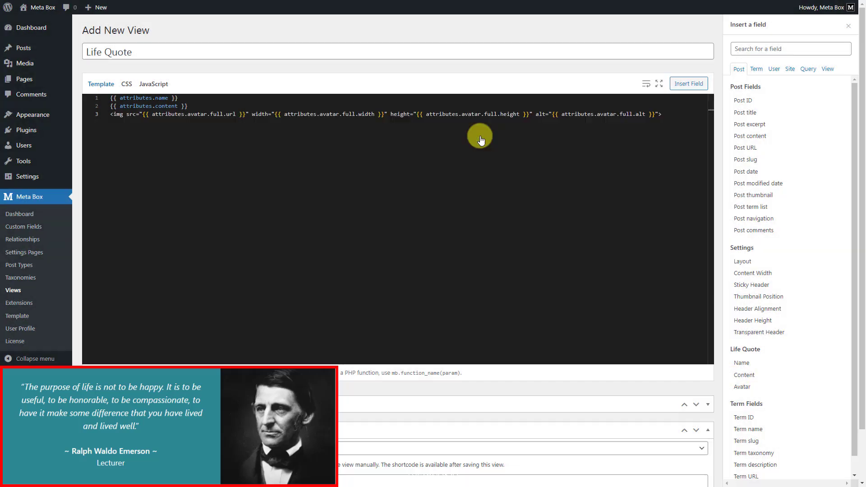
# Step: Add the text "Lecturer" and structure the template with mb-block-quote, quote-content and quote_avater divs around the quote content, author, position and image
pyautogui.click(676, 116)
pyautogui.press('Return')
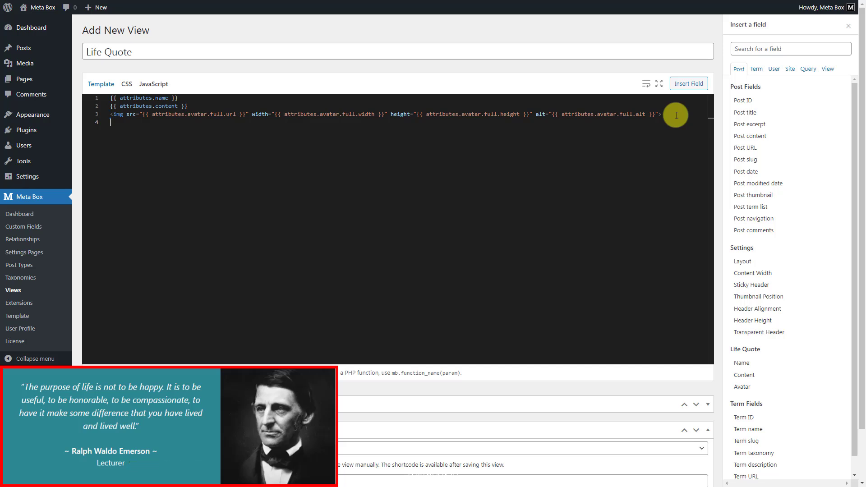
pyautogui.write('Lecturer')
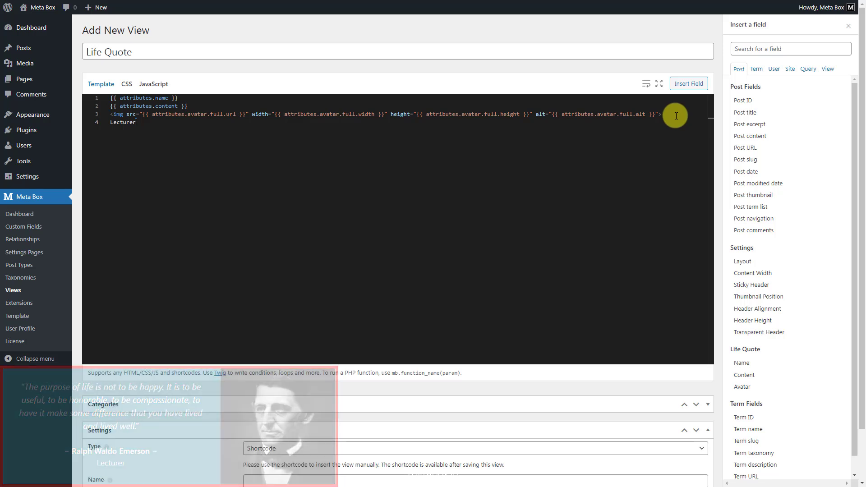
pyautogui.hotkey('ctrl', 'a')
pyautogui.write('<div id="mb-block-quote">     <div class="quote-content">         <div class="quote_content">{{ attributes.content }}</div>         <div class="quote_author">{{ attributes.name }}</div>         <div class="quote_position">Lecturer</div>     </div>     <div class="quote_avater">         <img class="quote__image" src="{{ attributes.avatar.full.url }}">     </div> </div>')
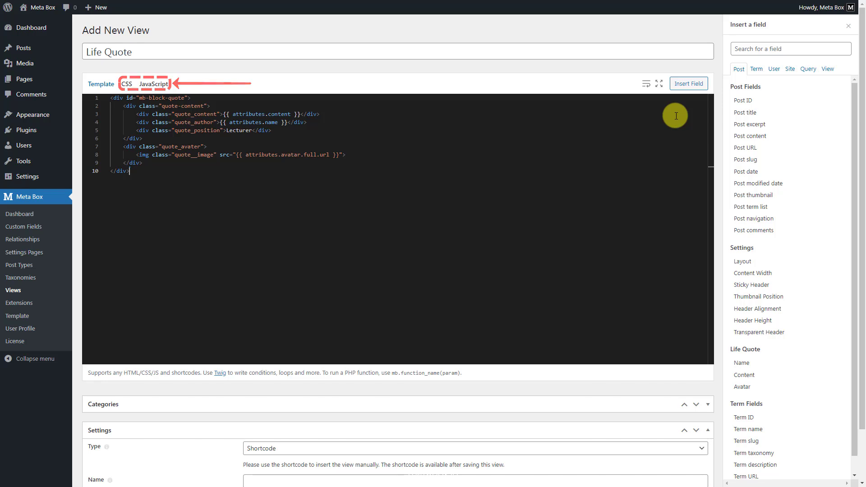
# Step: Add the view's CSS with a flex #mb-block-quote, a #2c8791 .quote-content background, and author, content, position and image styles
pyautogui.click(127, 85)
pyautogui.write('#mb-block-quote {     display: flex;     flex-wrap: nowrap; }  .quote-content {     background: #2c8791;     color: #fff;     width: 100%;     text-align: center; }  .quote_author::after, .quote_author::before {     content: " ~ "; }  .quote__image {     height: 100% !important; }  .quote_author {     font-weight: 500;     font-size: 18px;     padding: 0 20px; }  .quote_content {     padding: 30px;     font-style: italic;     font-size: 20px; }  .quote_position {     padding: 0 30px; }')
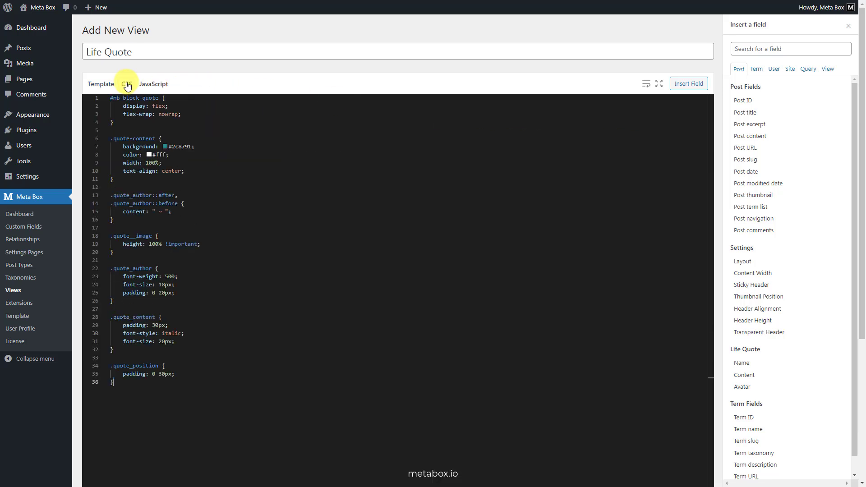
pyautogui.click(849, 26)
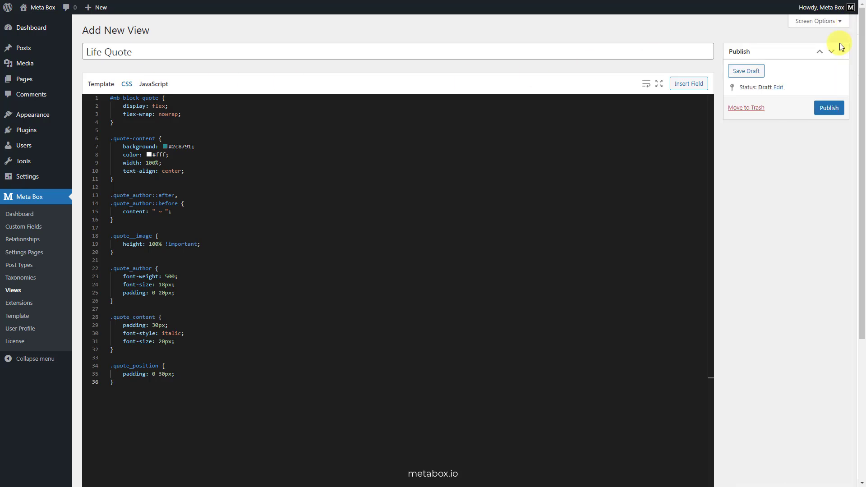
# Step: Set the view's type to Block and publish the view
pyautogui.scroll(-5, 765, 224)
pyautogui.click(377, 390)
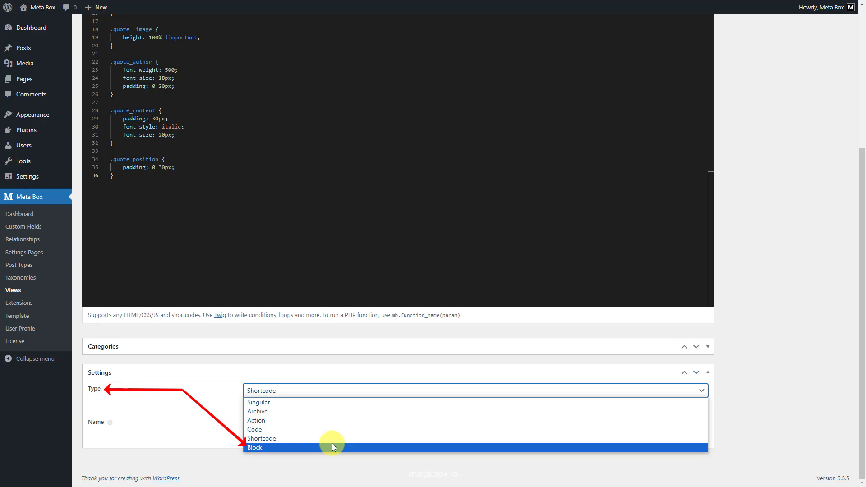
pyautogui.click(332, 447)
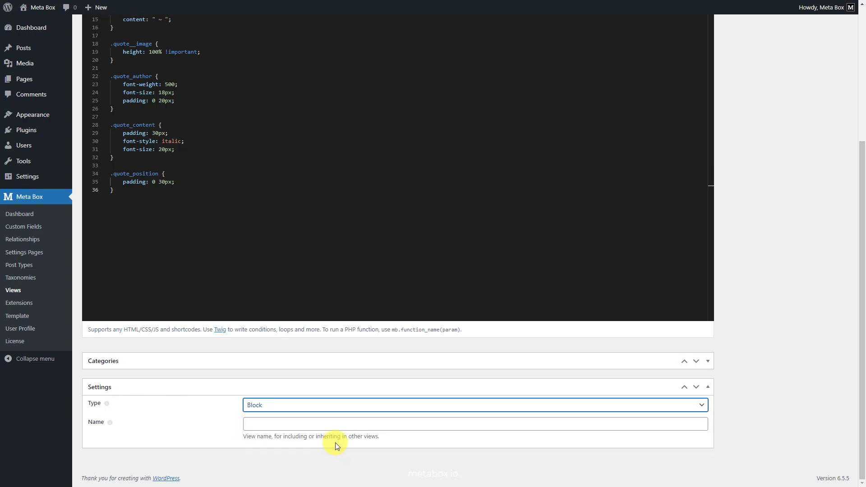
pyautogui.scroll(5, 775, 341)
pyautogui.click(829, 109)
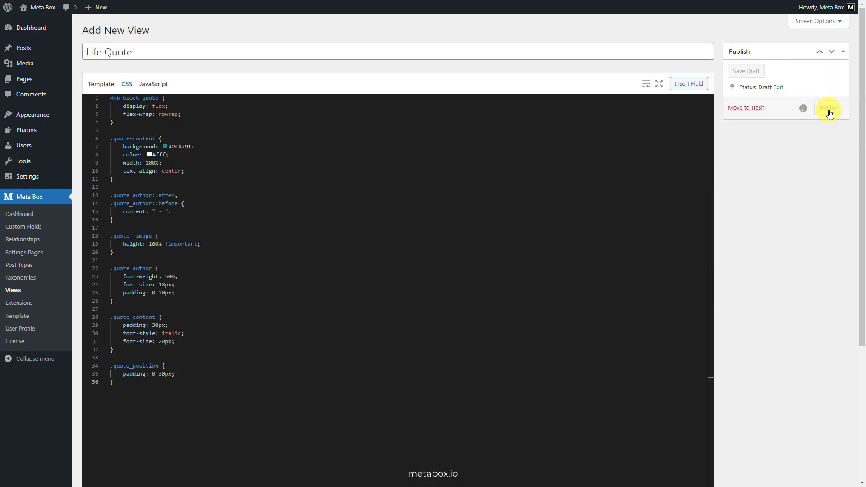
# Step: In the Life Quote field group's settings, render the block with the Life Quote view and update the field group
pyautogui.click(143, 86)
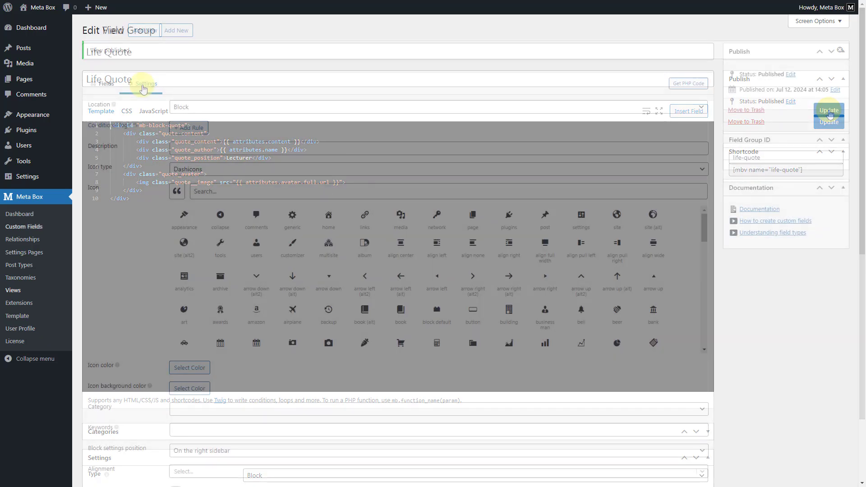
pyautogui.scroll(-9, 140, 145)
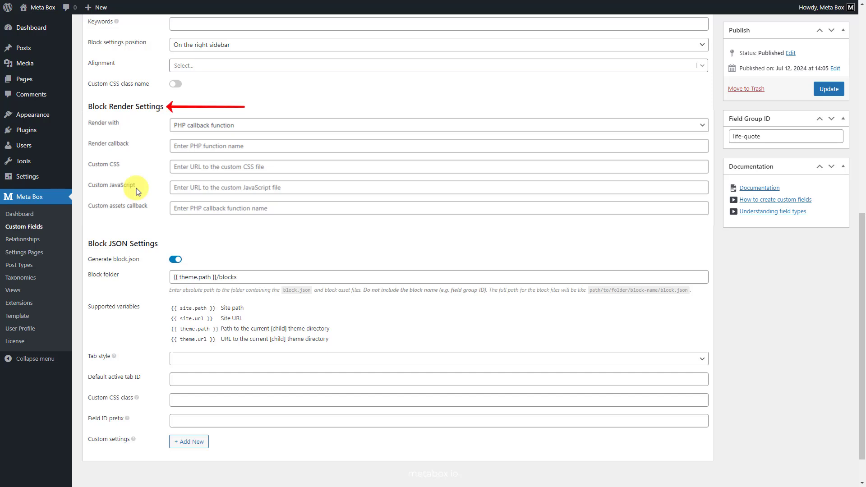
pyautogui.click(261, 130)
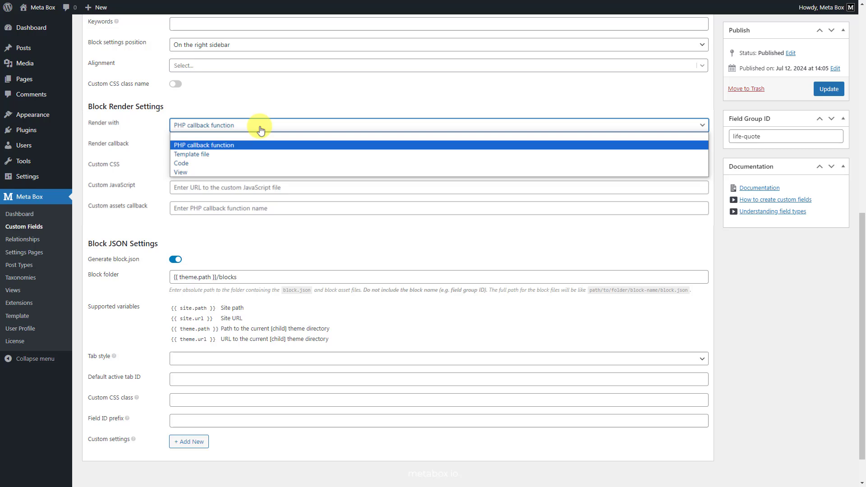
pyautogui.click(219, 173)
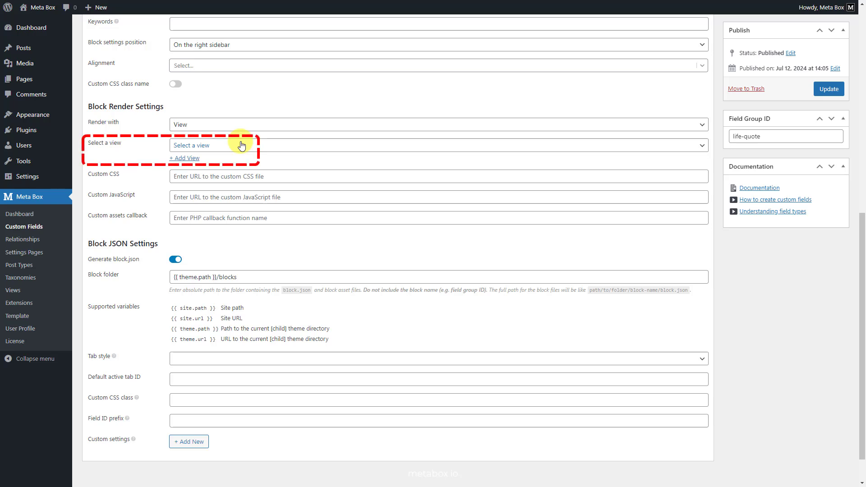
pyautogui.click(242, 144)
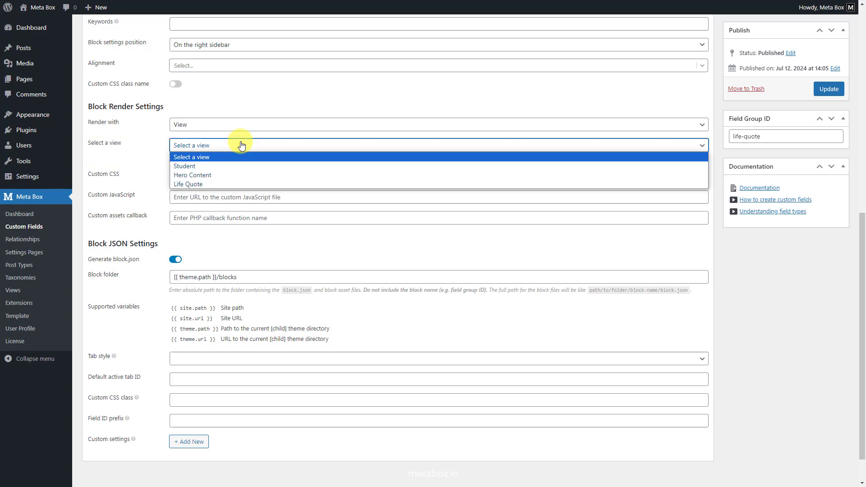
pyautogui.click(227, 184)
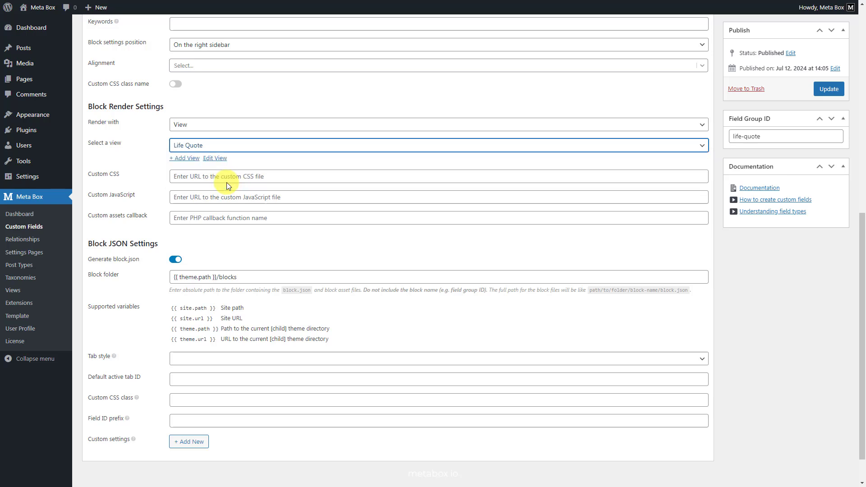
pyautogui.click(829, 90)
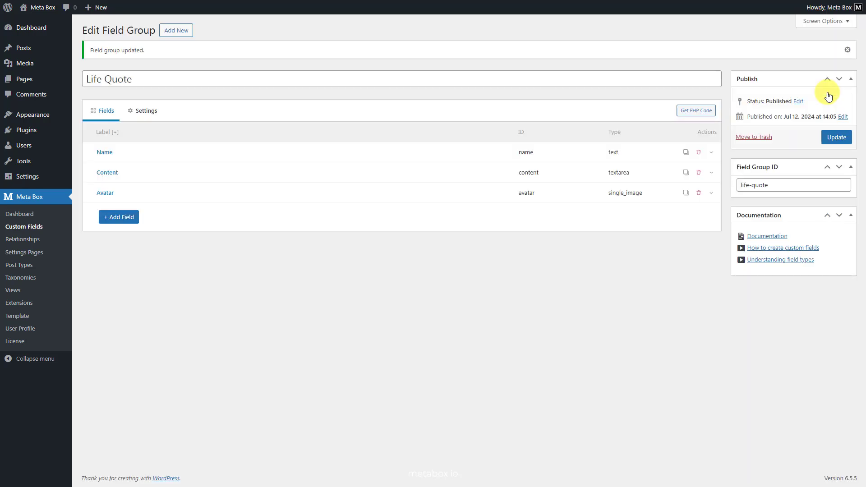
# Step: Create a new page titled "The 100+ Most Famous Quotes" and insert a Life Quote block in it
pyautogui.moveTo(31, 76)
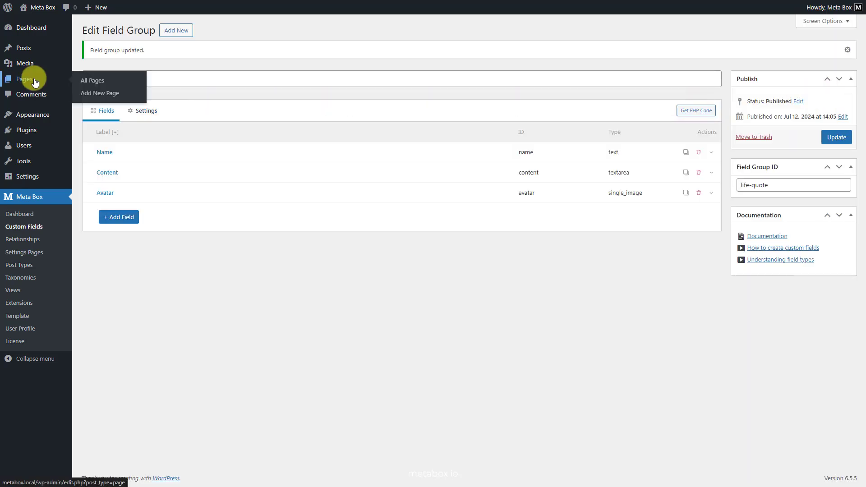
pyautogui.click(90, 94)
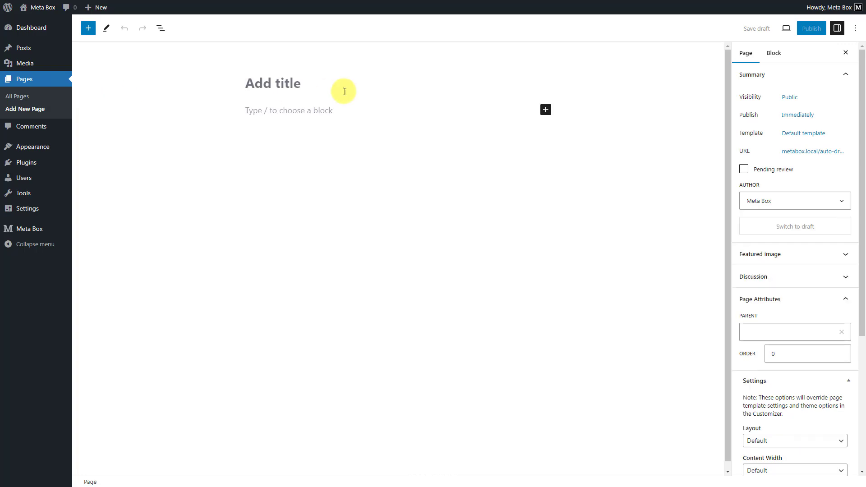
pyautogui.write('The 100+ Most Famous Quotes')
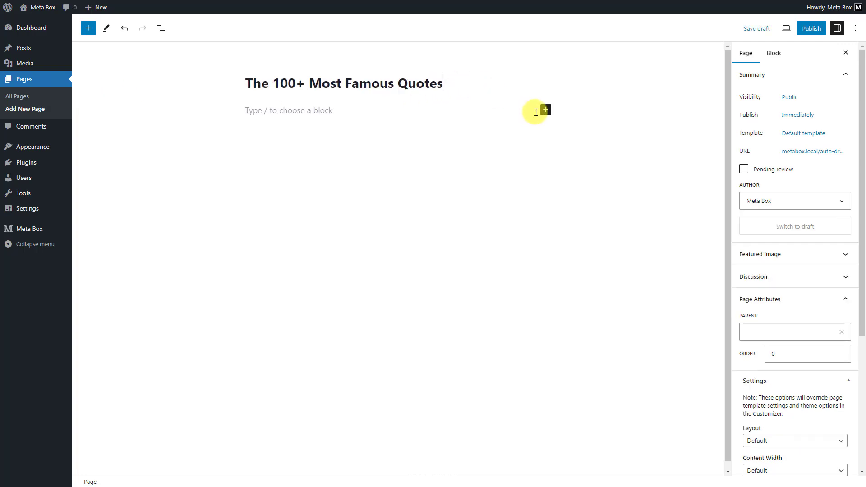
pyautogui.click(546, 110)
pyautogui.write('quote')
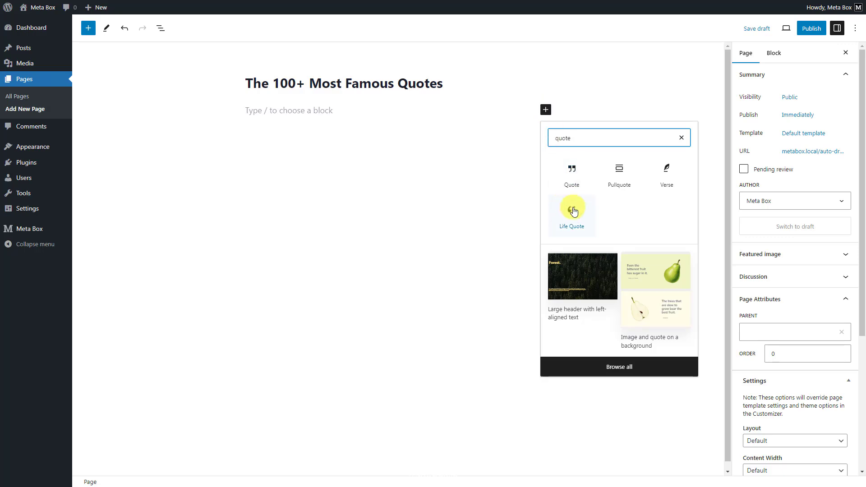
pyautogui.click(573, 210)
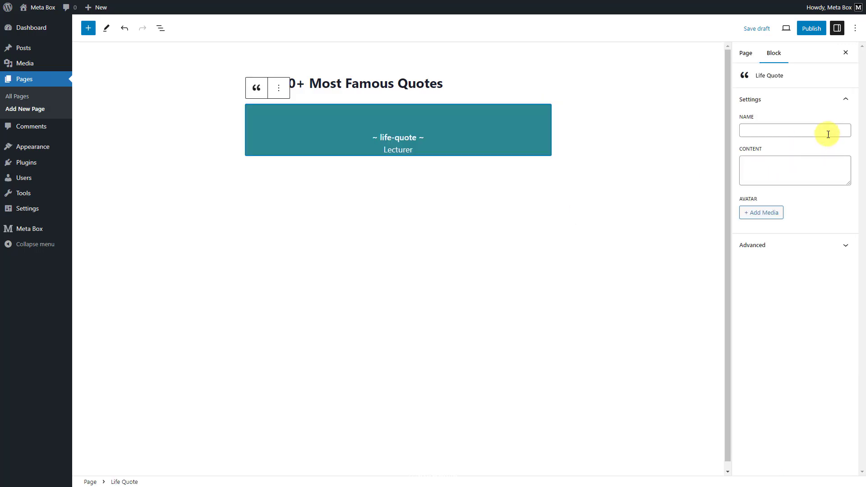
# Step: Enter Ralph Waldo Emerson as the block's name and his quote "The purpose of life is not to be happy..." as its content
pyautogui.click(828, 133)
pyautogui.write('Ralph Waldo Emerson')
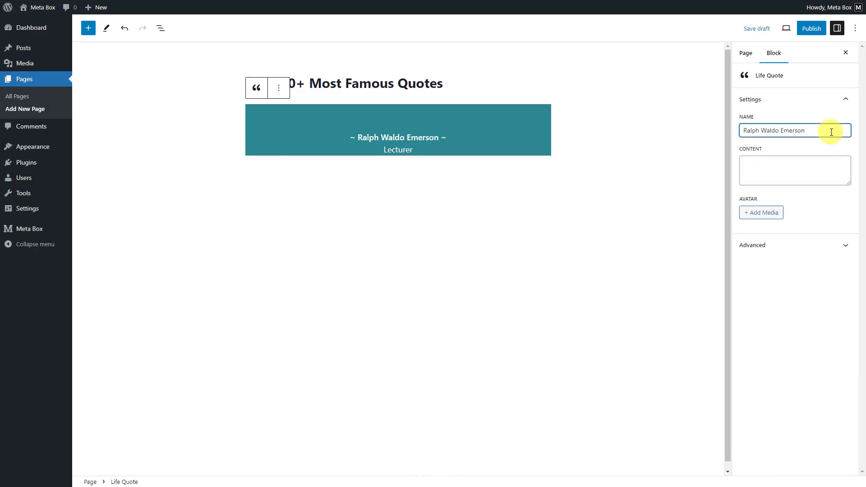
pyautogui.click(828, 163)
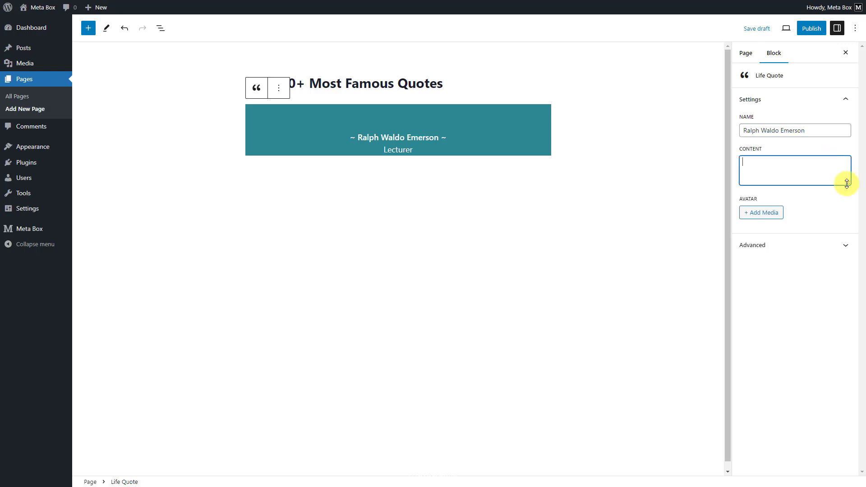
pyautogui.moveTo(849, 183); pyautogui.dragTo(849, 263)
pyautogui.write('"The purpose of life is not to be happy. It is to be useful, to be honorable, to be compassionate, to have it make some difference that you have lived and lived well."')
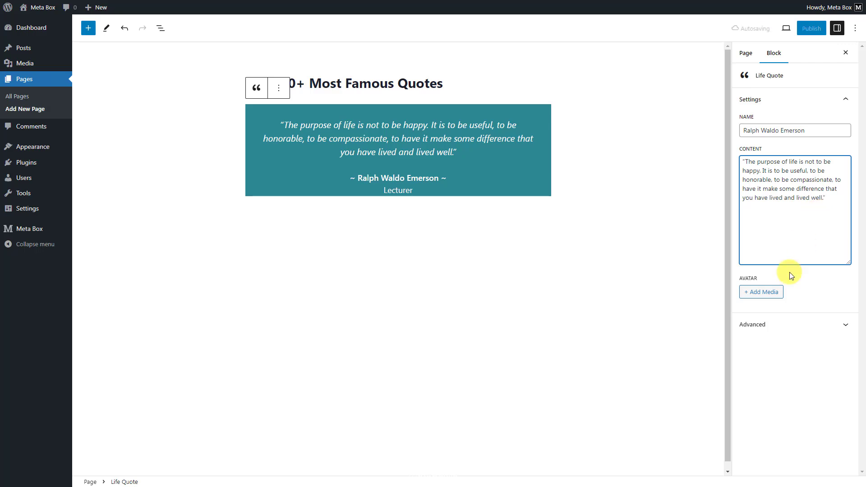
# Step: Set the block's avatar to the black-and-white portrait from the media library
pyautogui.click(776, 293)
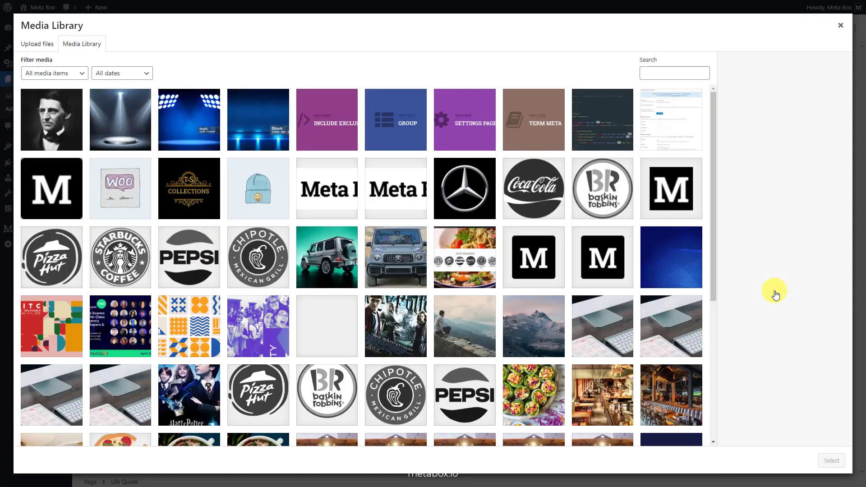
pyautogui.click(73, 120)
pyautogui.click(829, 461)
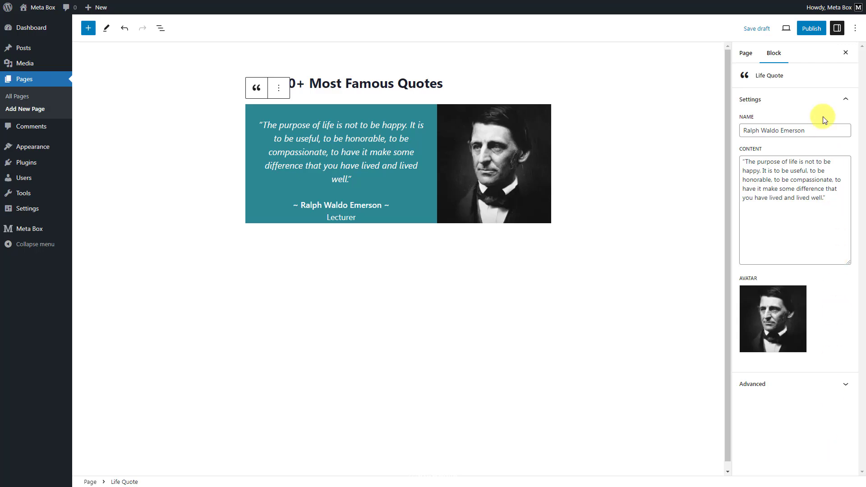
# Step: Publish the page and view it on the site
pyautogui.click(812, 28)
pyautogui.click(777, 30)
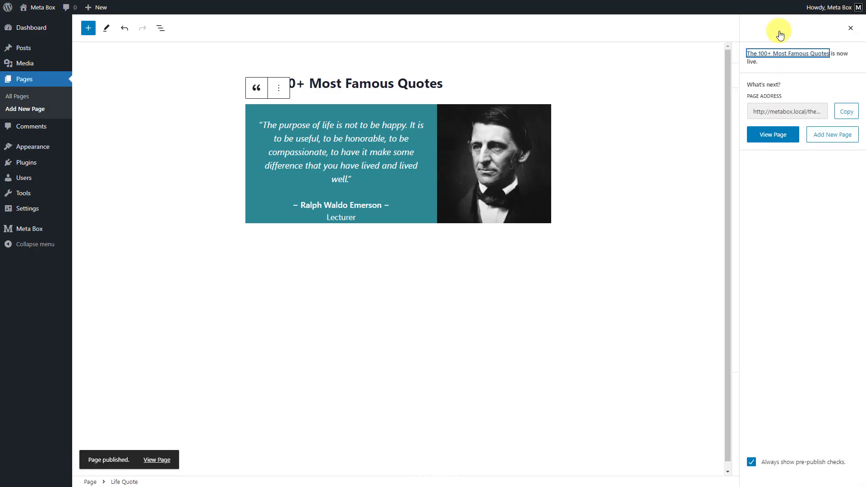
pyautogui.click(718, 137)
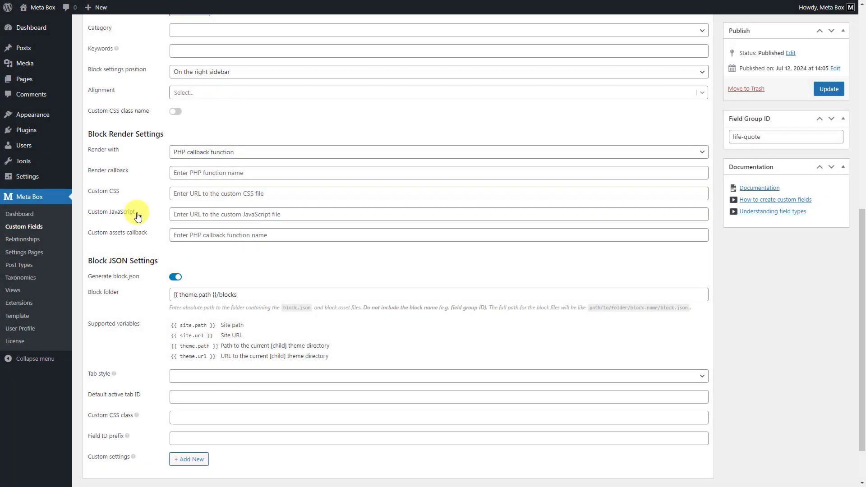
# Step: Set the Life Quote block to render with a View and check the available views
pyautogui.click(260, 155)
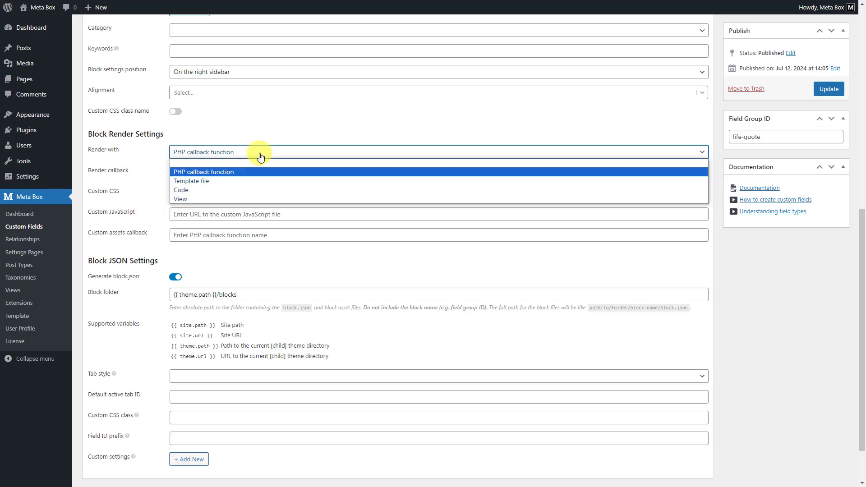
pyautogui.click(218, 199)
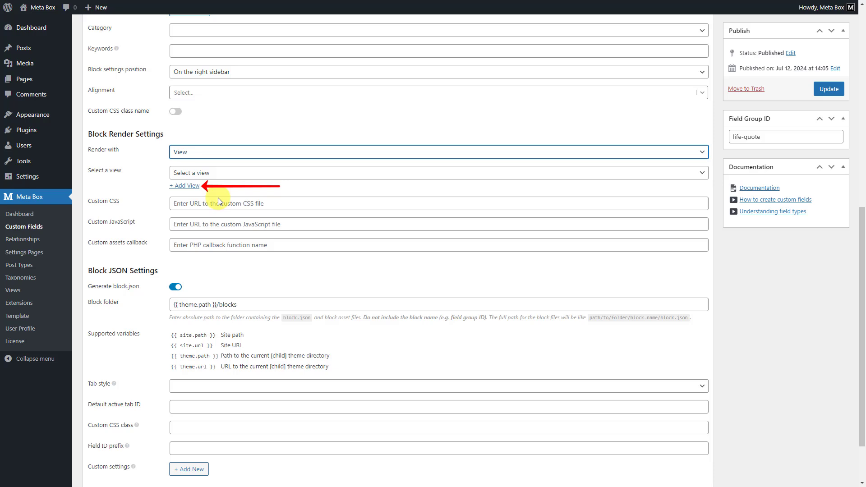
pyautogui.click(244, 174)
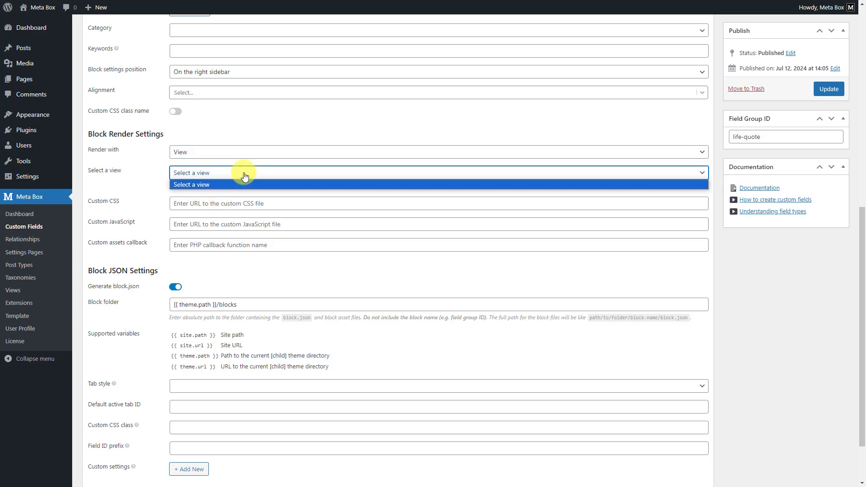
pyautogui.click(226, 187)
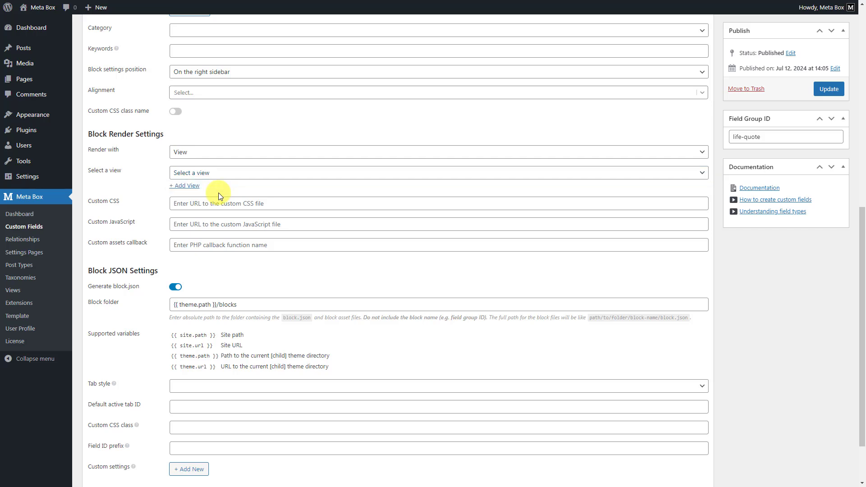
# Step: Add a new view for the block and title it "Life Quote"
pyautogui.click(186, 186)
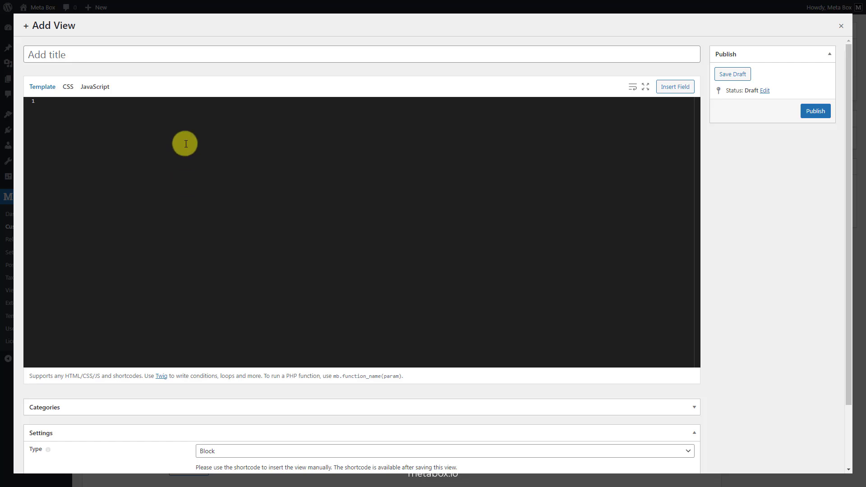
pyautogui.click(193, 54)
pyautogui.write('Life Quote')
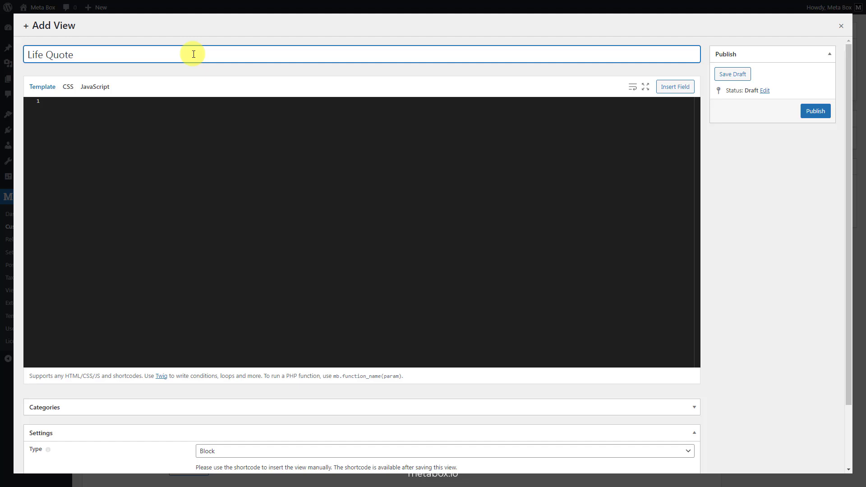
# Step: Insert the Life Quote Name, Content and Avatar fields into the view's template, with the avatar image at full size
pyautogui.click(176, 106)
pyautogui.click(675, 88)
pyautogui.scroll(-2, 780, 265)
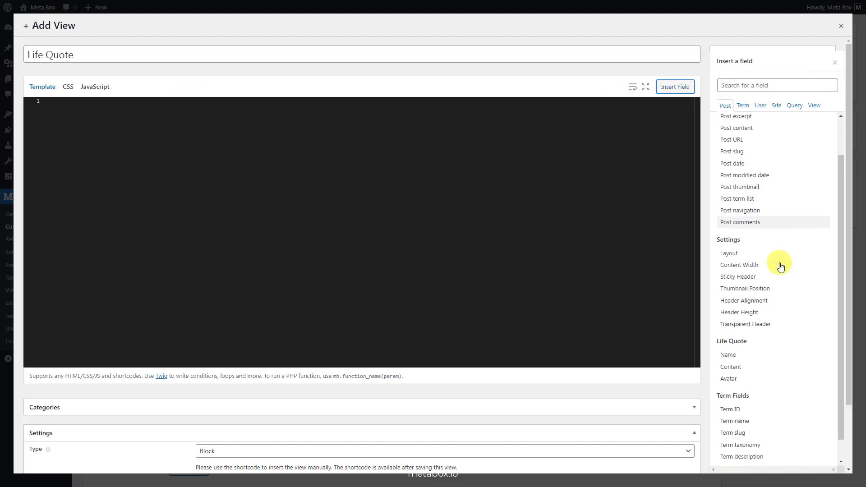
pyautogui.click(758, 331)
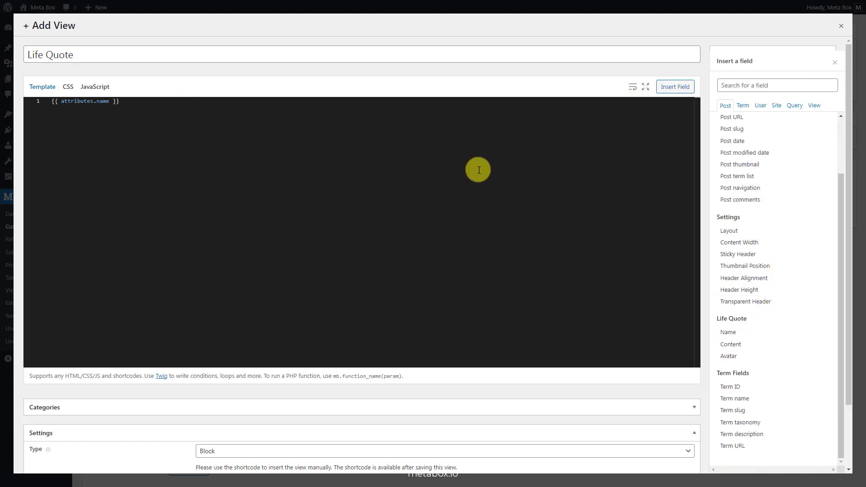
pyautogui.click(456, 103)
pyautogui.press('Return')
pyautogui.click(762, 345)
pyautogui.click(767, 357)
pyautogui.click(429, 117)
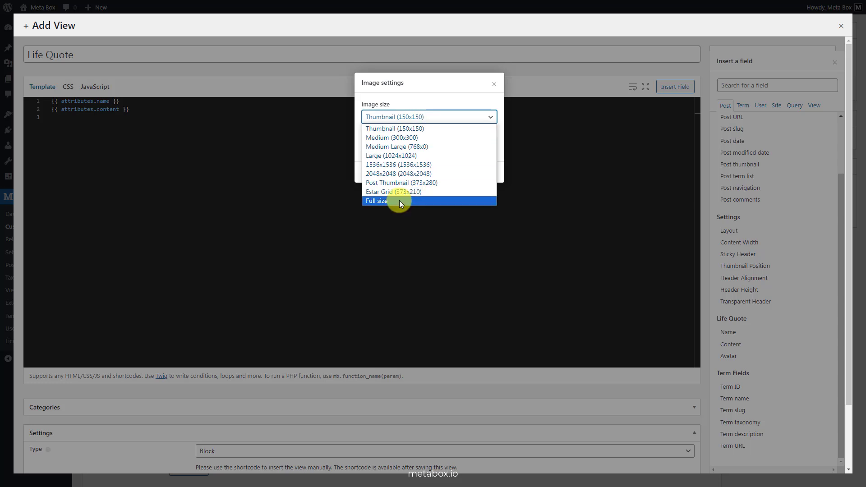
pyautogui.click(399, 199)
pyautogui.click(485, 172)
# Step: Add the text "Lecturer" and replace the template with "mb-block-quote" div markup around the content, name, position and avatar
pyautogui.press('Return')
pyautogui.write('Lecturer')
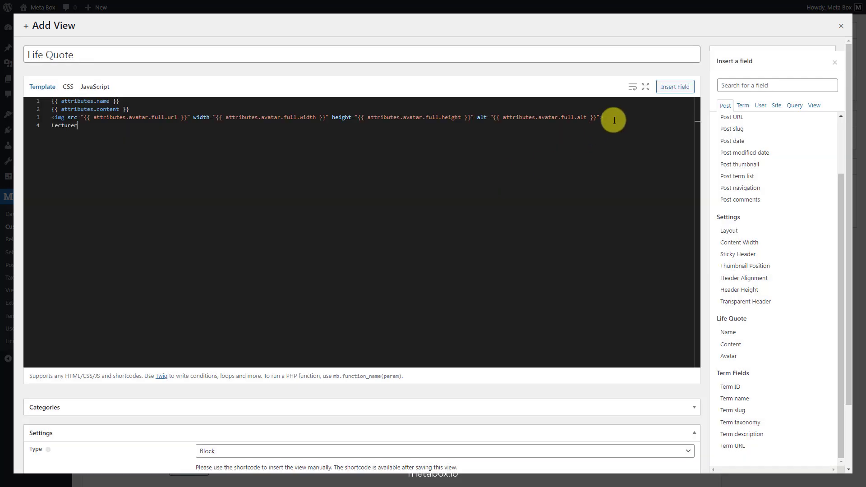
pyautogui.hotkey('ctrl', 'a')
pyautogui.hotkey('ctrl', 'v')
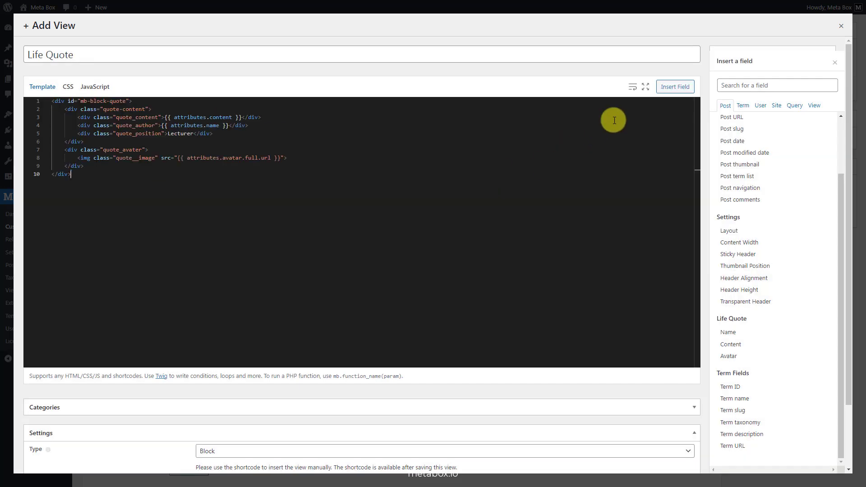
# Step: Add the view's CSS, with a flex layout, #2c8791 background, white centred text and quote styling, and close the field inserter
pyautogui.click(68, 88)
pyautogui.write('#mb-block-quote {     display: flex;     flex-wrap: nowrap; }  .quote-content {     background: #2c8791;     color: #fff;     width: 100%;     text-align: center; }  .quote_author::after, .quote_author::before {     content: " ~ "; }  .quote__image {     height: 100% !important; }  .quote_author {     font-weight: 500;     font-size: 18px;     padding: 0 20px; }  .quote_content {     padding: 30px;     font-style: italic;     font-size: 20px; }  .quote_position {     padding: 0 30px; }')
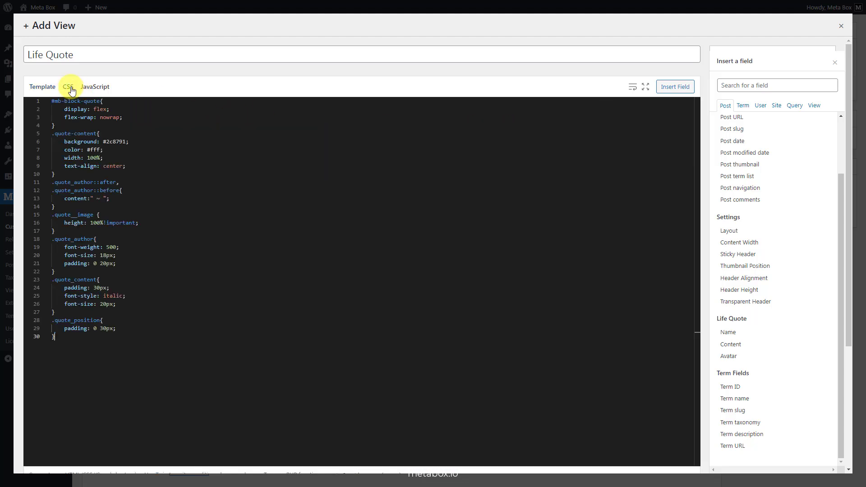
pyautogui.click(836, 63)
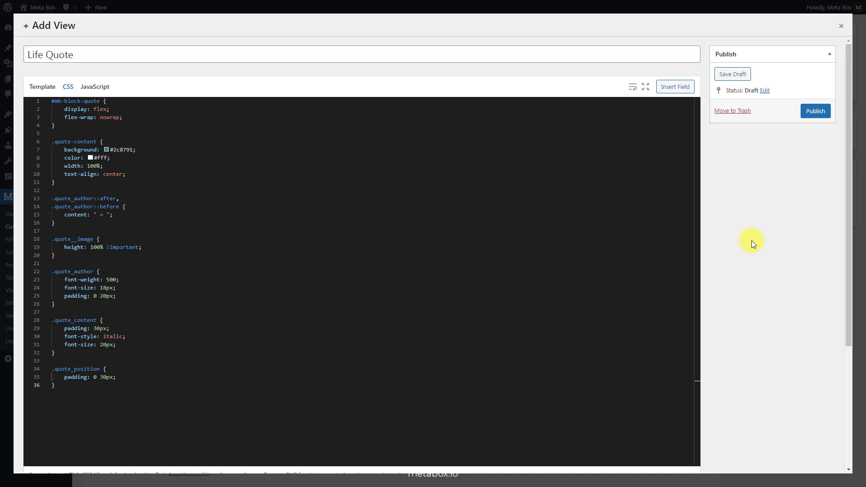
# Step: Publish the Life Quote view with type Block, close it, and update the field group
pyautogui.scroll(-4, 752, 240)
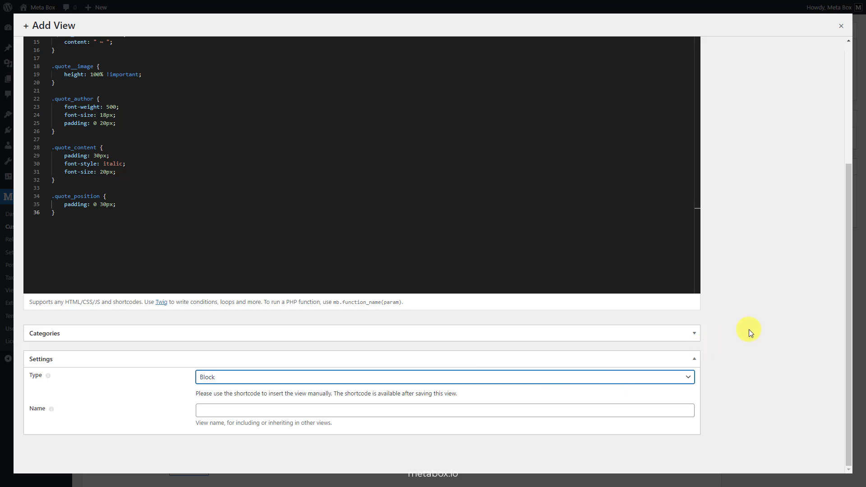
pyautogui.scroll(3, 757, 330)
pyautogui.scroll(1, 755, 328)
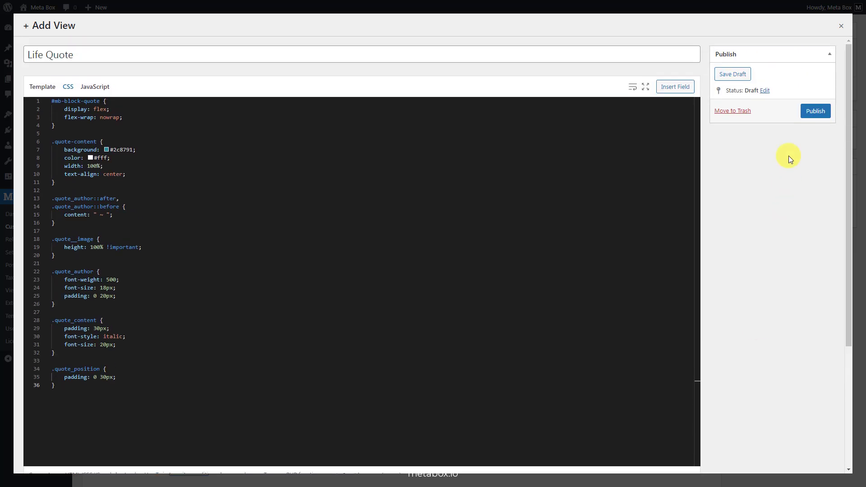
pyautogui.click(806, 111)
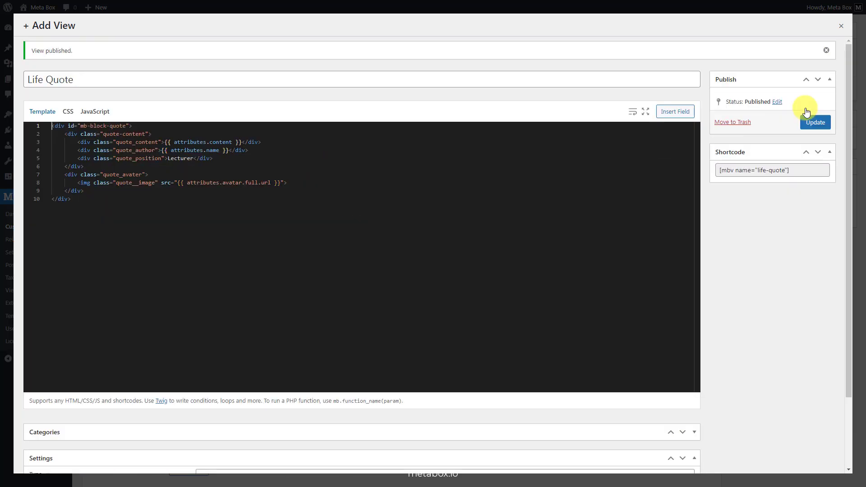
pyautogui.click(842, 26)
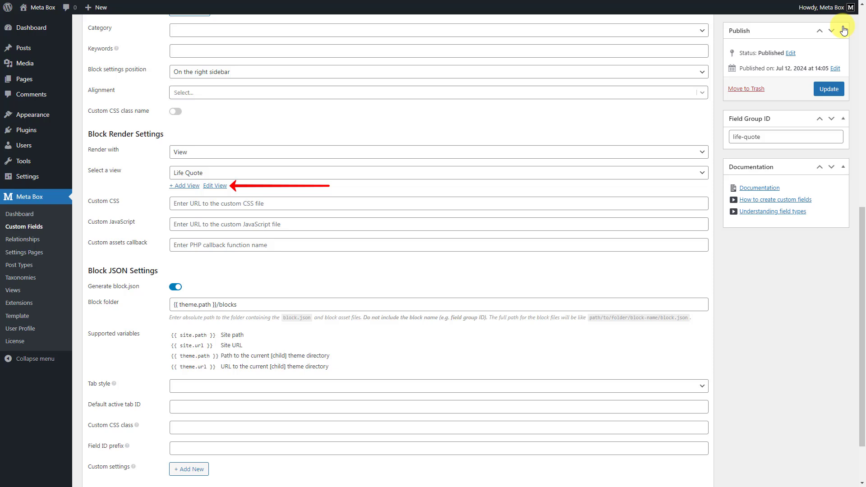
pyautogui.click(829, 90)
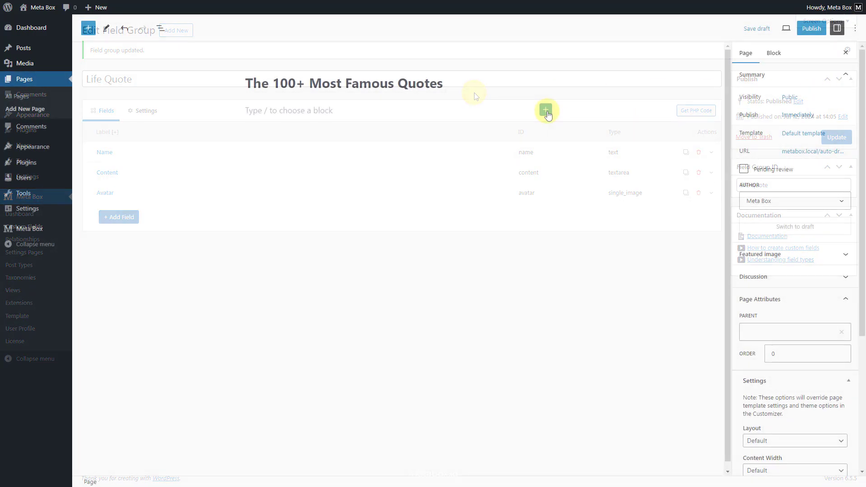
# Step: Search the block inserter for "quote" and add a Life Quote block to "The 100+ Most Famous Quotes" page
pyautogui.click(547, 112)
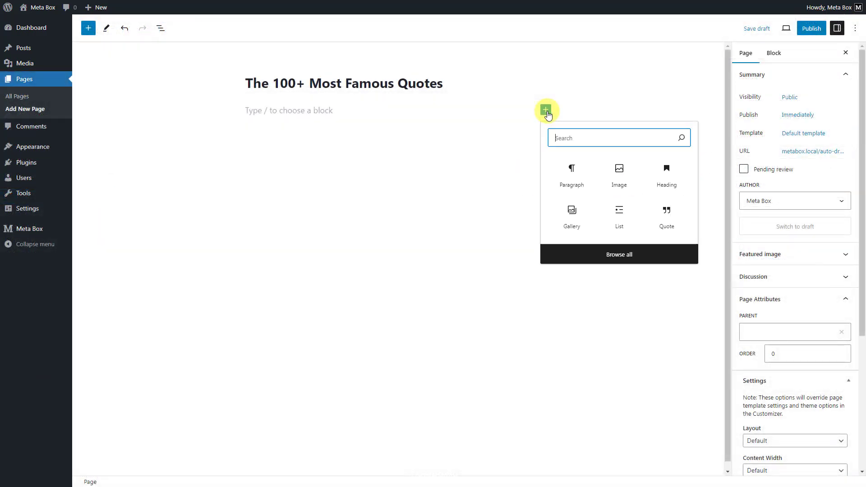
pyautogui.write('quote')
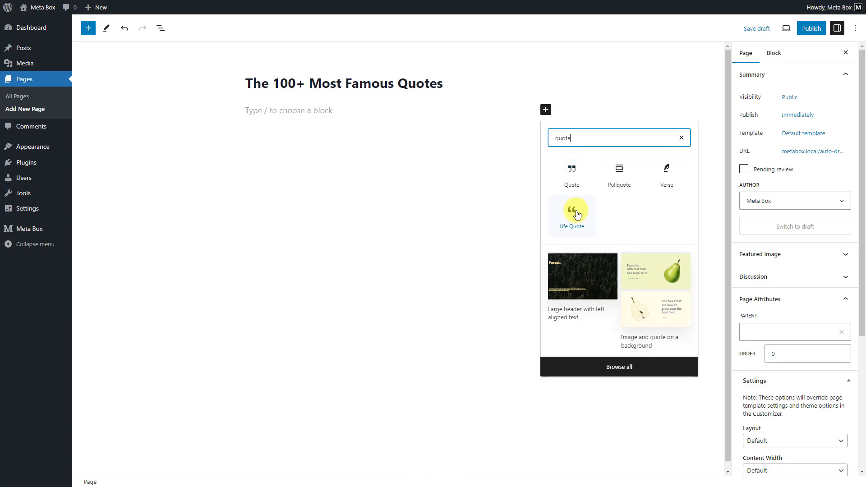
pyautogui.click(577, 214)
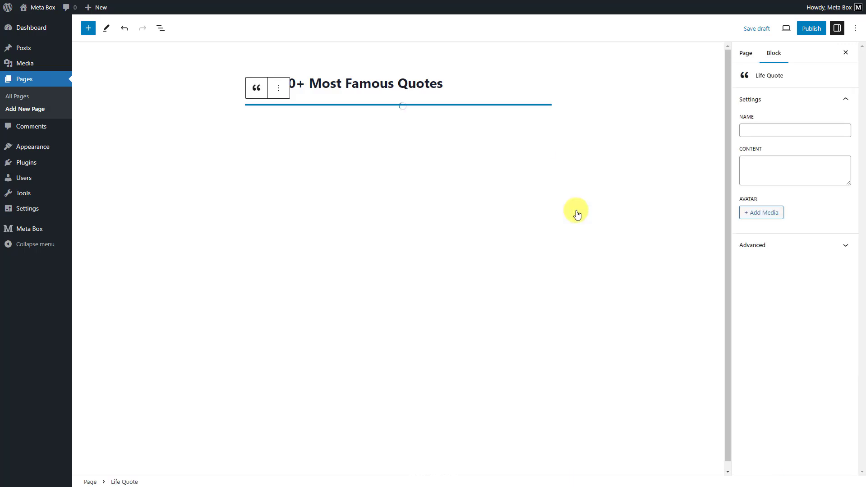
# Step: Enter Ralph Waldo Emerson as the block's name and "The purpose of life is not to be happy..." as content, enlarging the content box
pyautogui.click(824, 131)
pyautogui.write('Ralph Waldo Emerson')
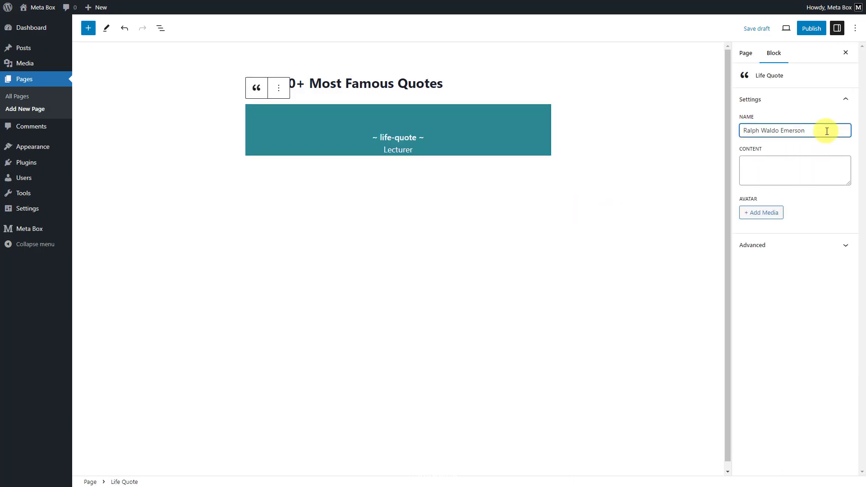
pyautogui.click(827, 164)
pyautogui.moveTo(850, 184); pyautogui.dragTo(851, 264)
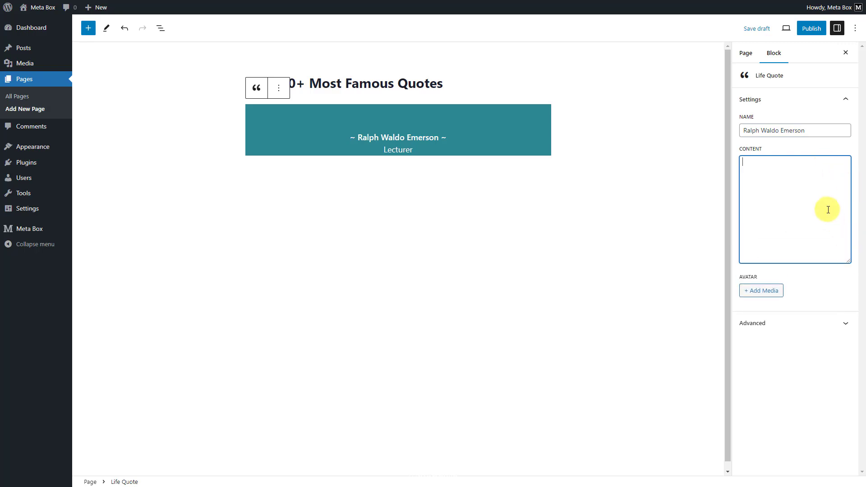
pyautogui.write('"The purpose of life is not to be happy. It is to be useful, to be honorable, to be compassionate, to have it make some difference that you have lived and lived well."')
# Step: Choose the black-and-white portrait from the media library as the block's avatar
pyautogui.click(774, 286)
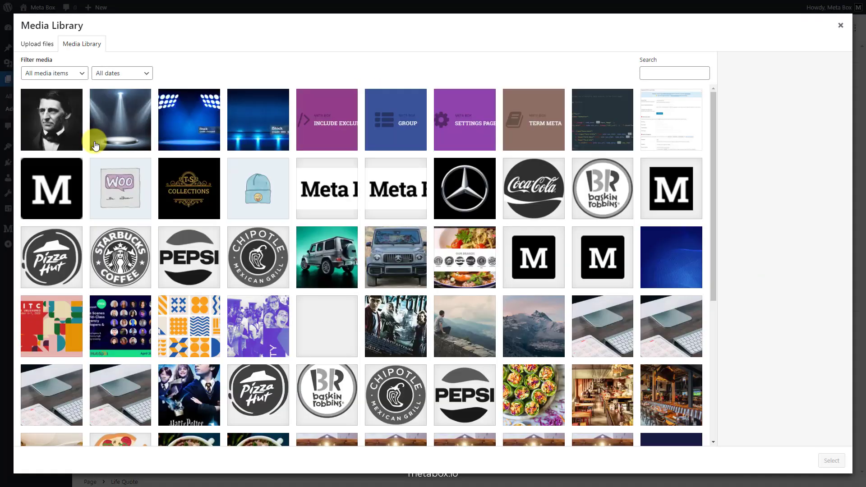
pyautogui.click(71, 133)
pyautogui.click(833, 461)
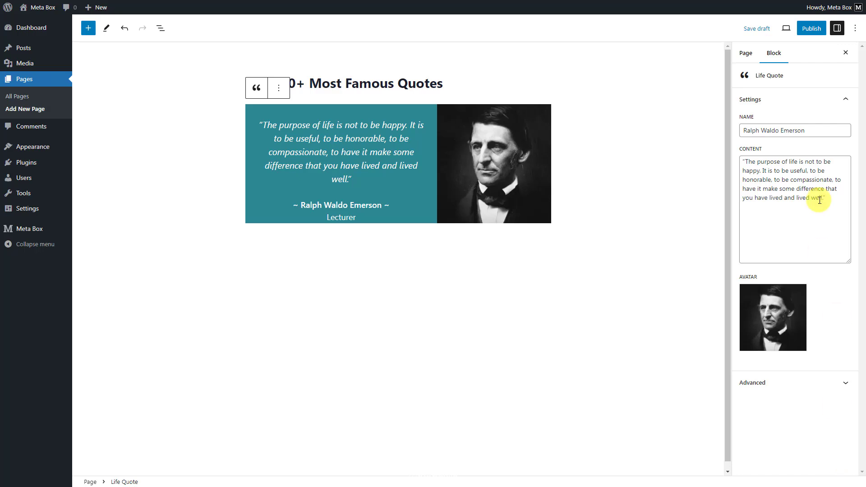
# Step: Publish "The 100+ Most Famous Quotes" page and open it on the site
pyautogui.click(812, 28)
pyautogui.click(785, 29)
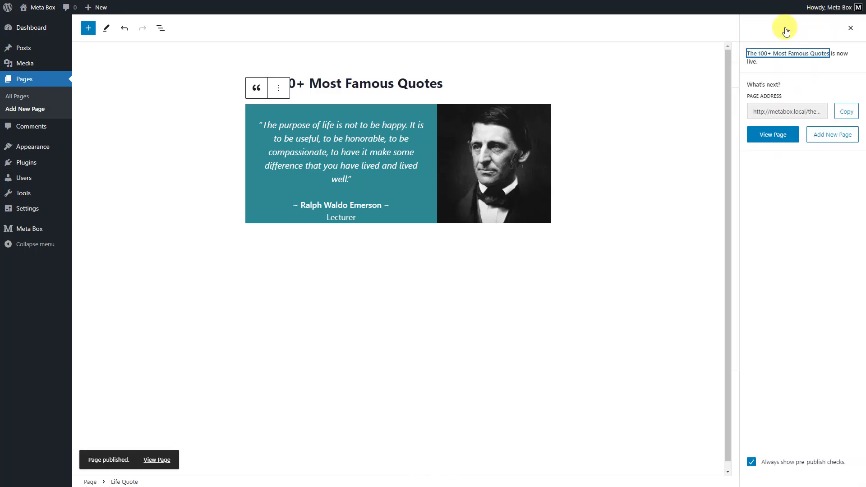
pyautogui.click(771, 137)
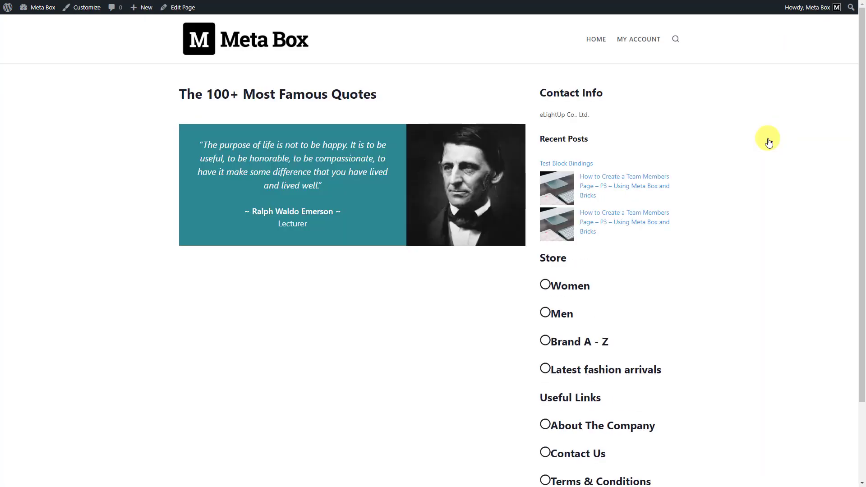